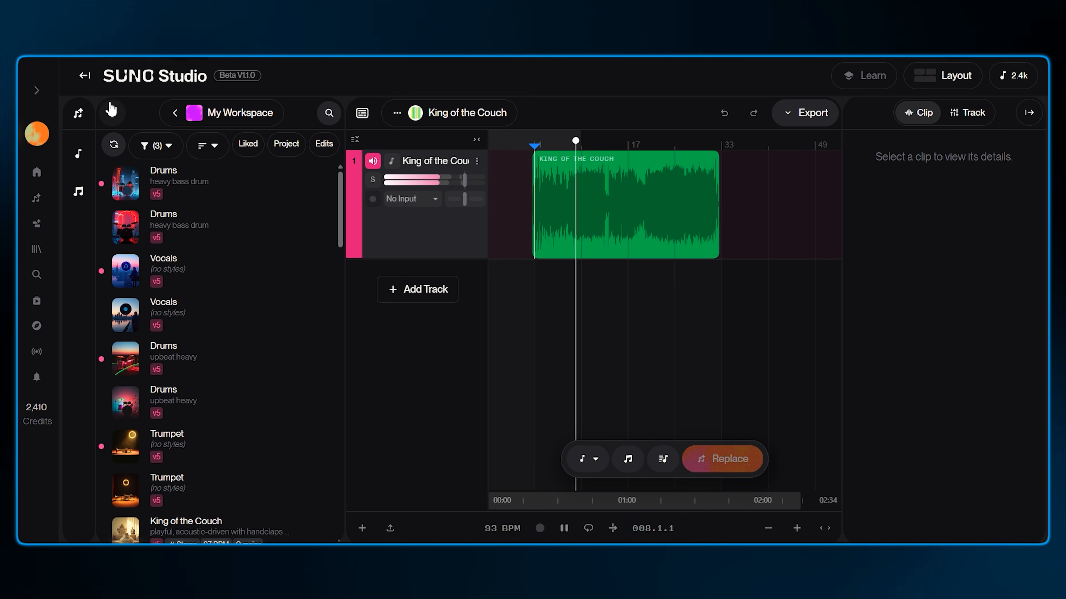
# Collapse the library panel and insert all stems of the King of the Couch clip as separate tracks
pyautogui.click(112, 114)
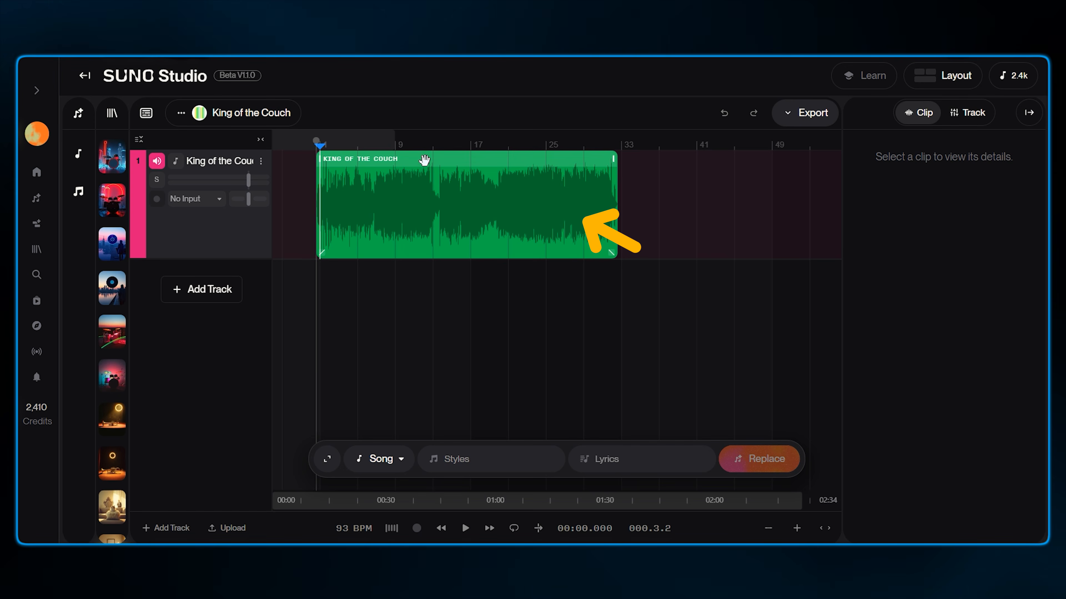
pyautogui.click(424, 160)
pyautogui.scroll(-5, 940, 256)
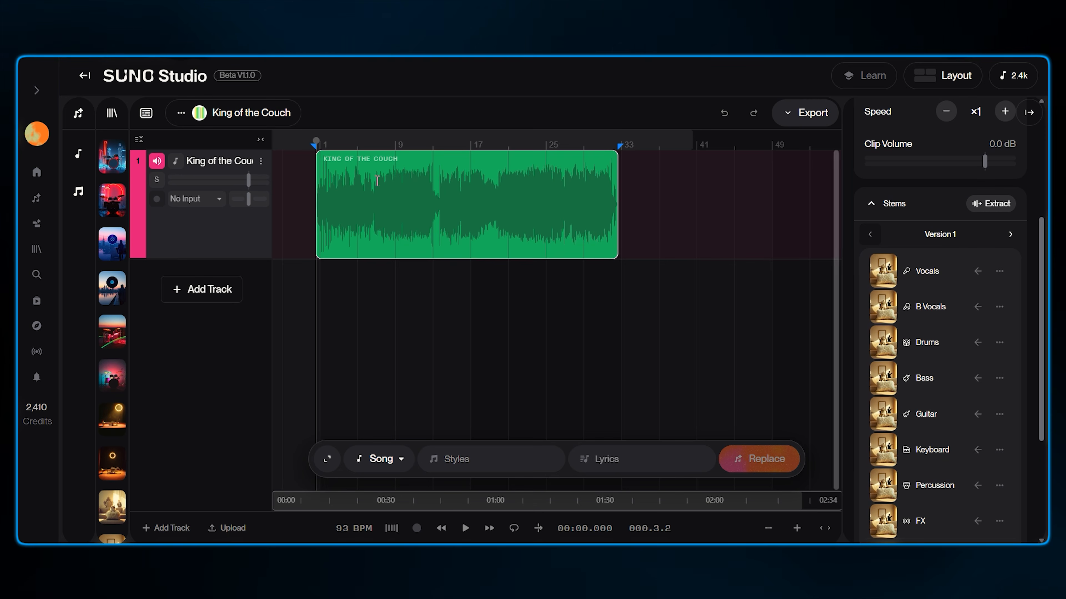
pyautogui.scroll(-4, 899, 374)
pyautogui.click(899, 370)
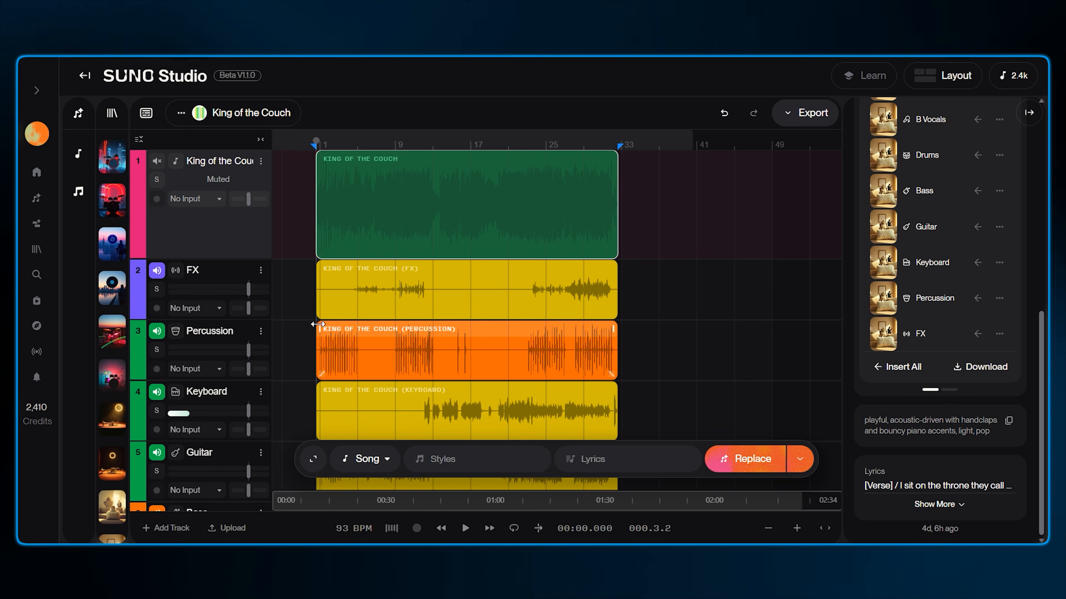
# Add a new empty track to the project
pyautogui.scroll(-3, 246, 237)
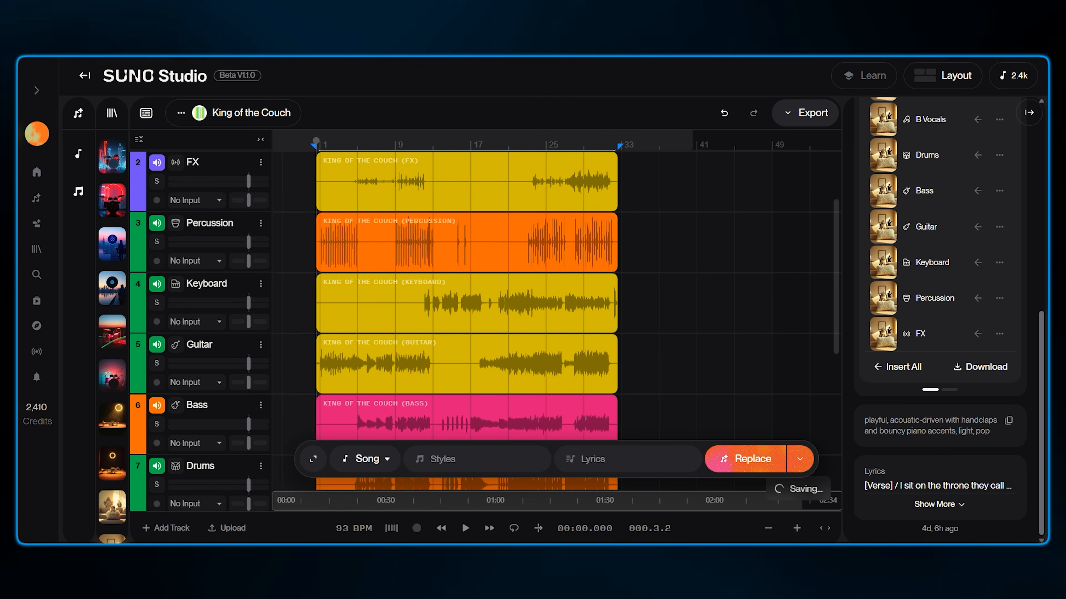
pyautogui.scroll(-5, 209, 369)
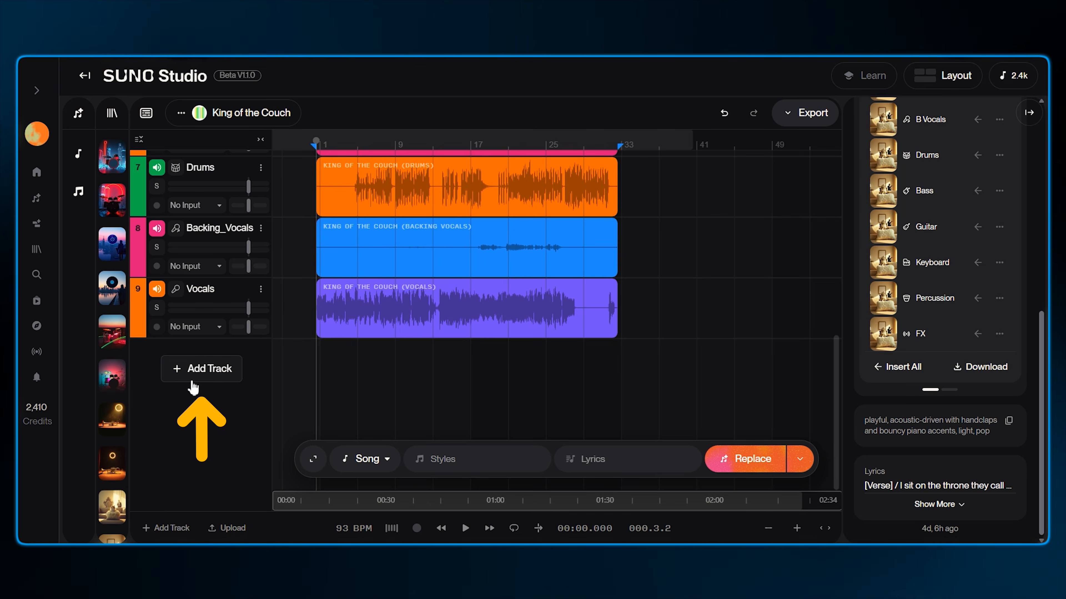
pyautogui.click(199, 369)
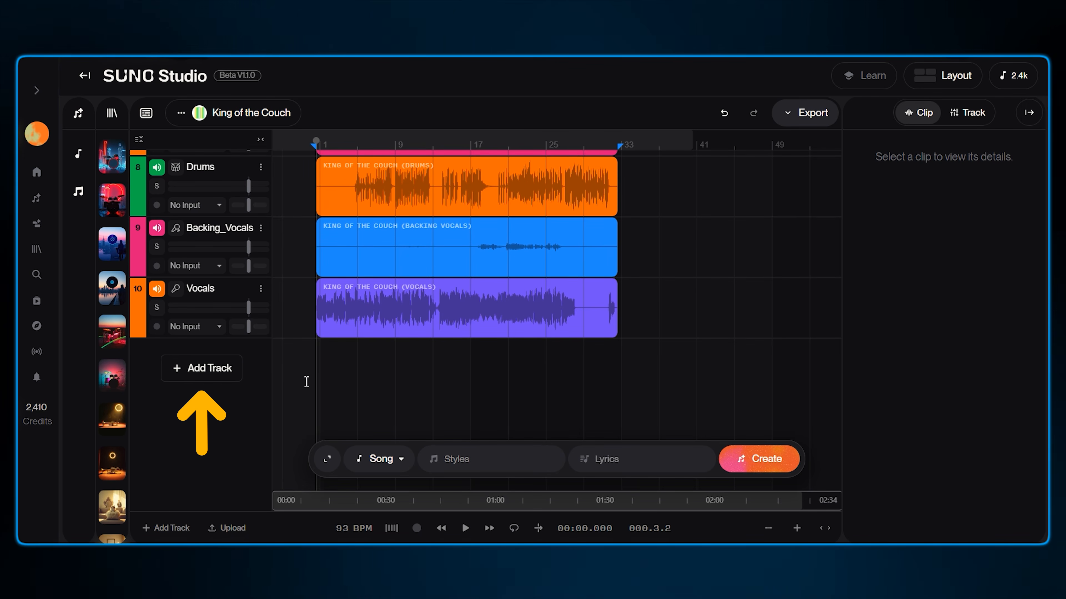
pyautogui.scroll(6, 259, 381)
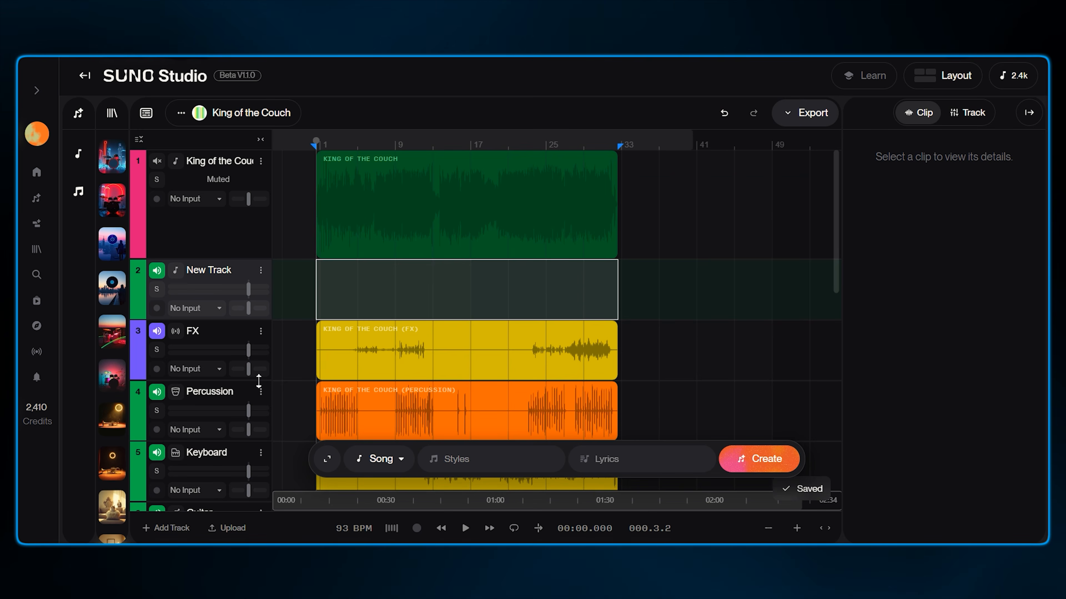
# Mark a short region at the start of the new track and generate a Strings clip styled cello
pyautogui.moveTo(320, 300); pyautogui.dragTo(373, 309)
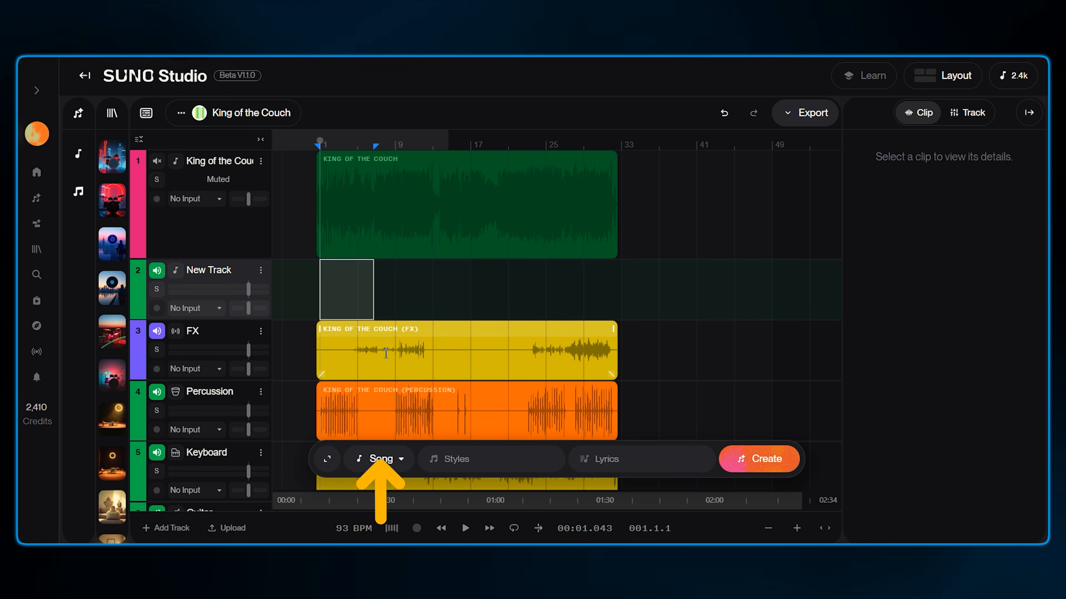
pyautogui.click(399, 462)
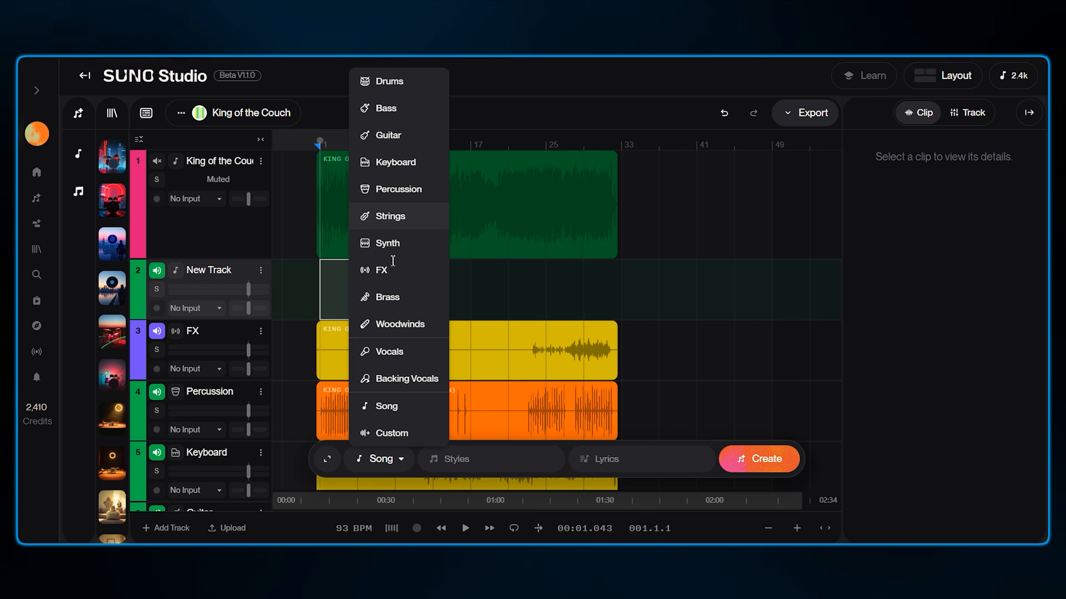
pyautogui.click(390, 216)
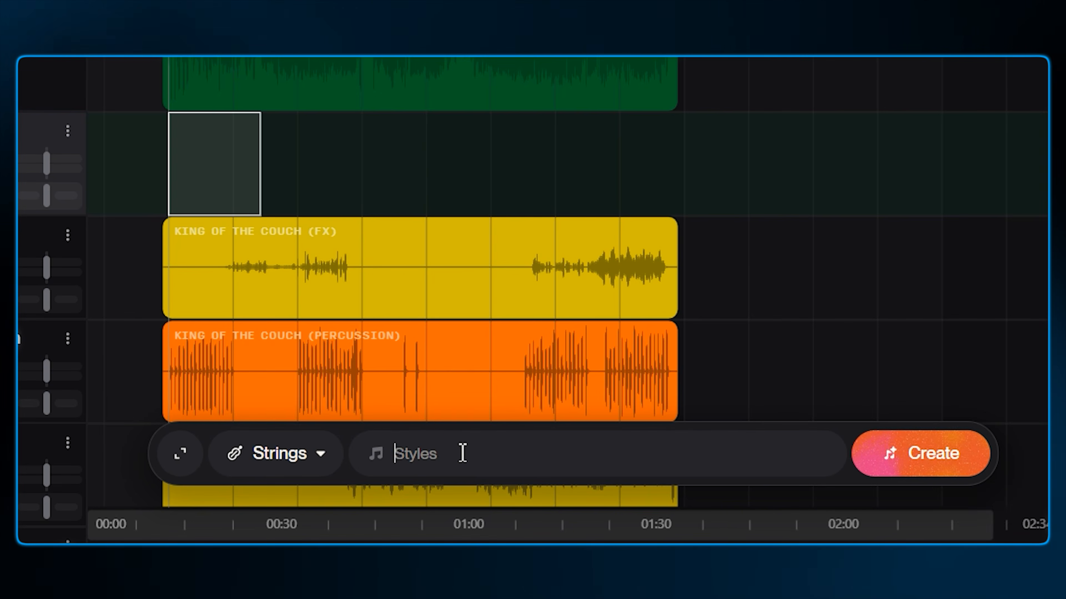
pyautogui.write('cello')
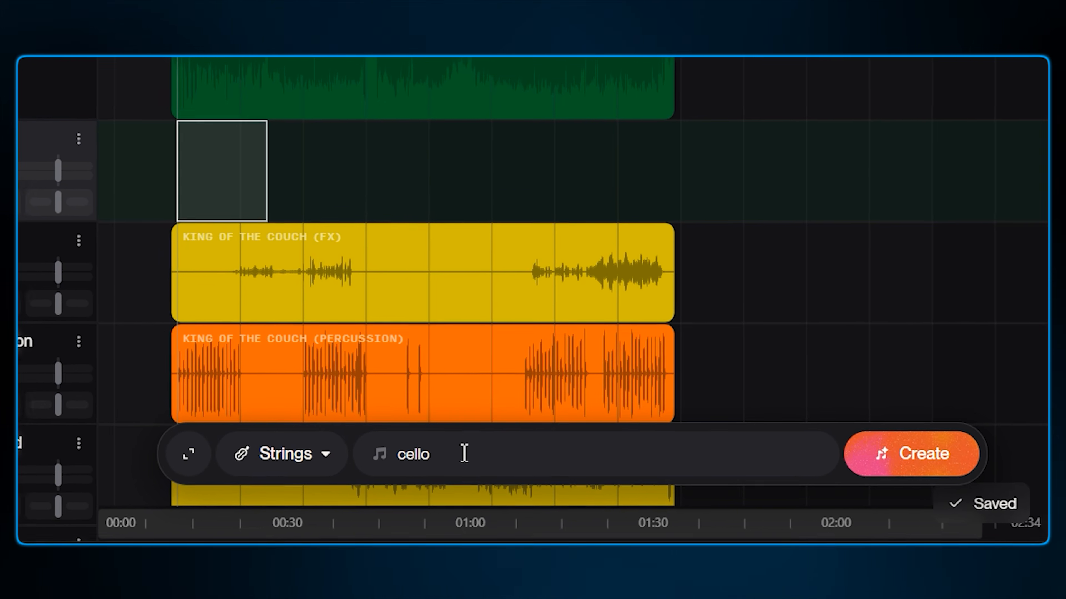
pyautogui.click(467, 529)
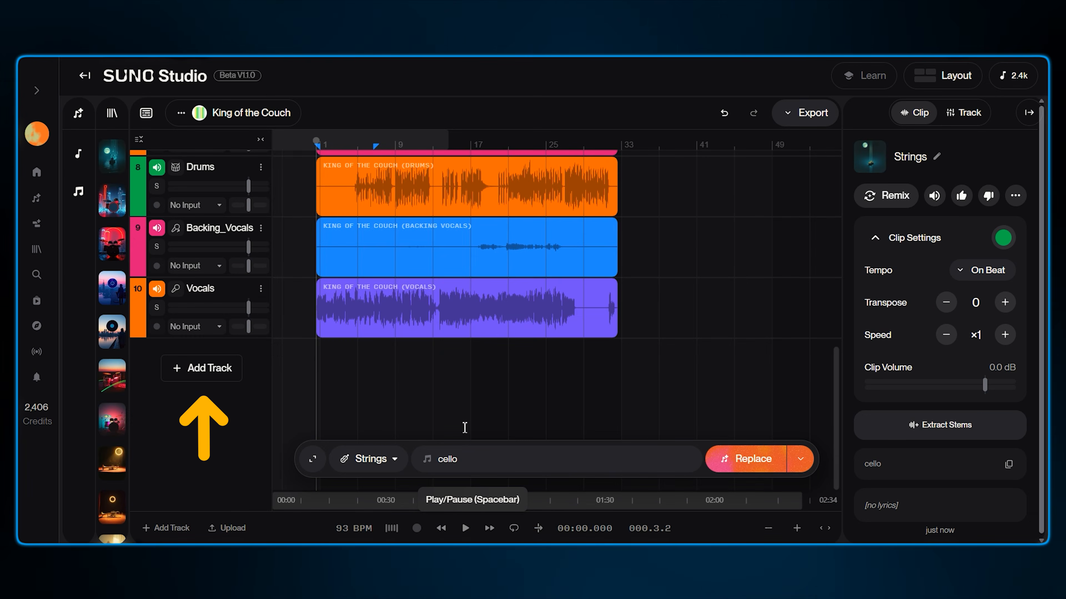
# Add another track and generate a Custom clip with the instrument Trumpet
pyautogui.click(207, 368)
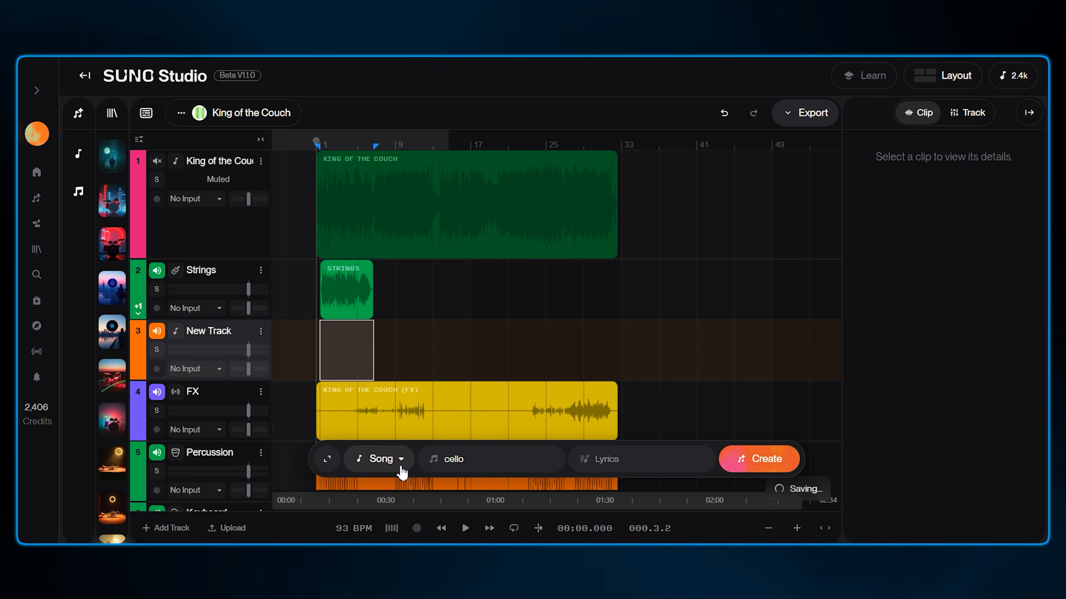
pyautogui.click(400, 459)
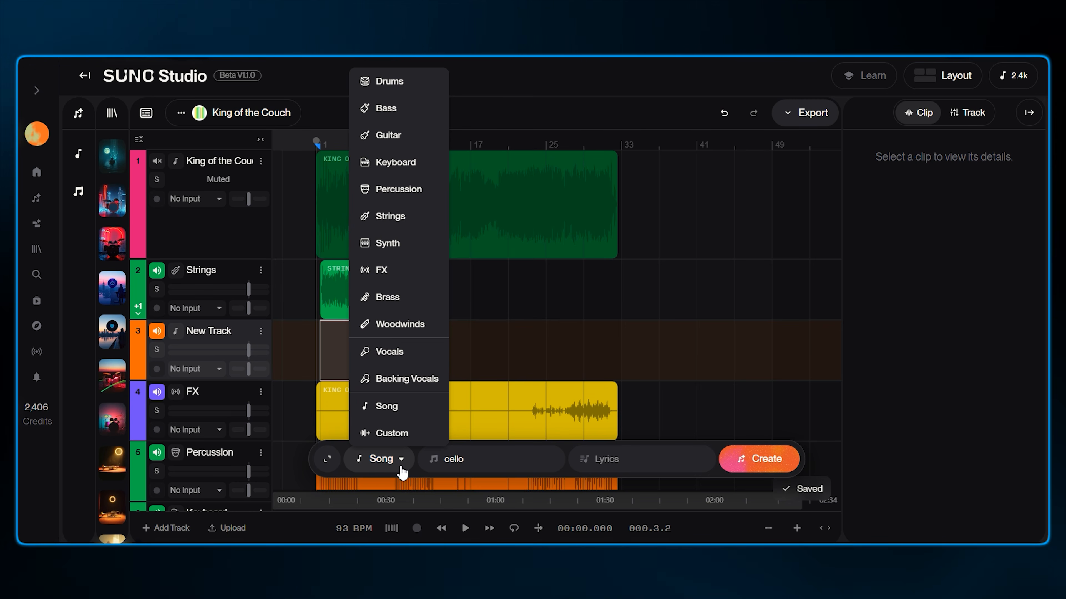
pyautogui.click(402, 434)
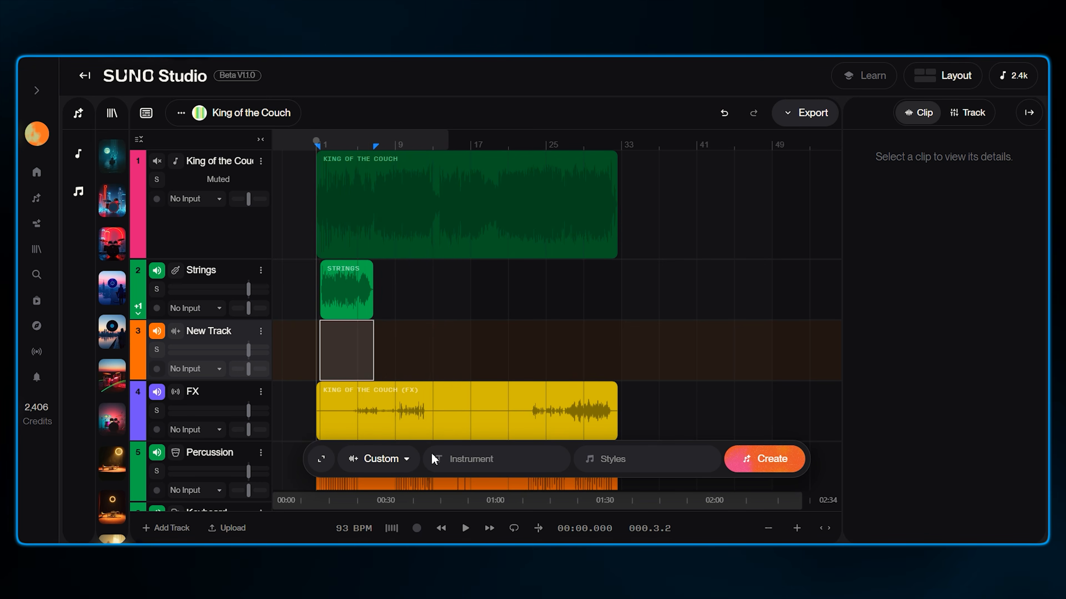
pyautogui.click(517, 463)
pyautogui.write('Trumpet')
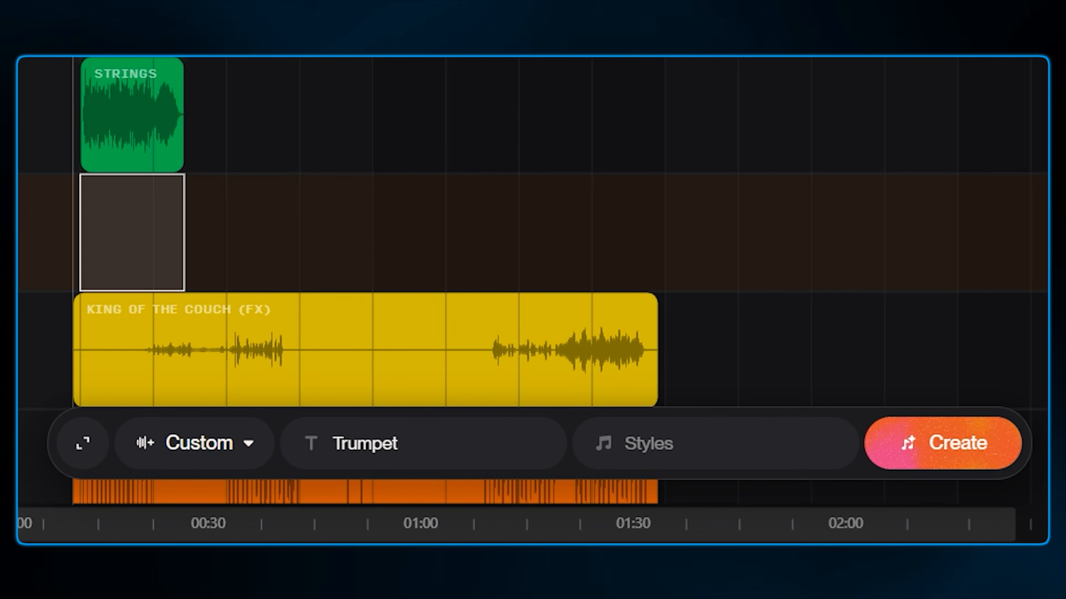
pyautogui.click(933, 452)
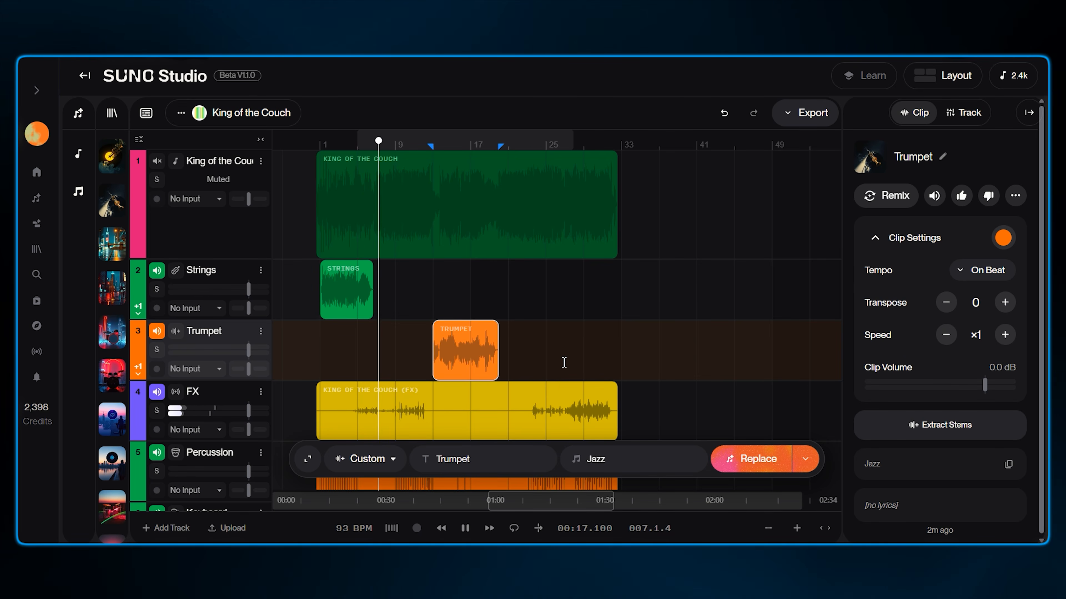
# Generate a Vocals clip in a new region with the style Choir Harmony
pyautogui.moveTo(546, 141)
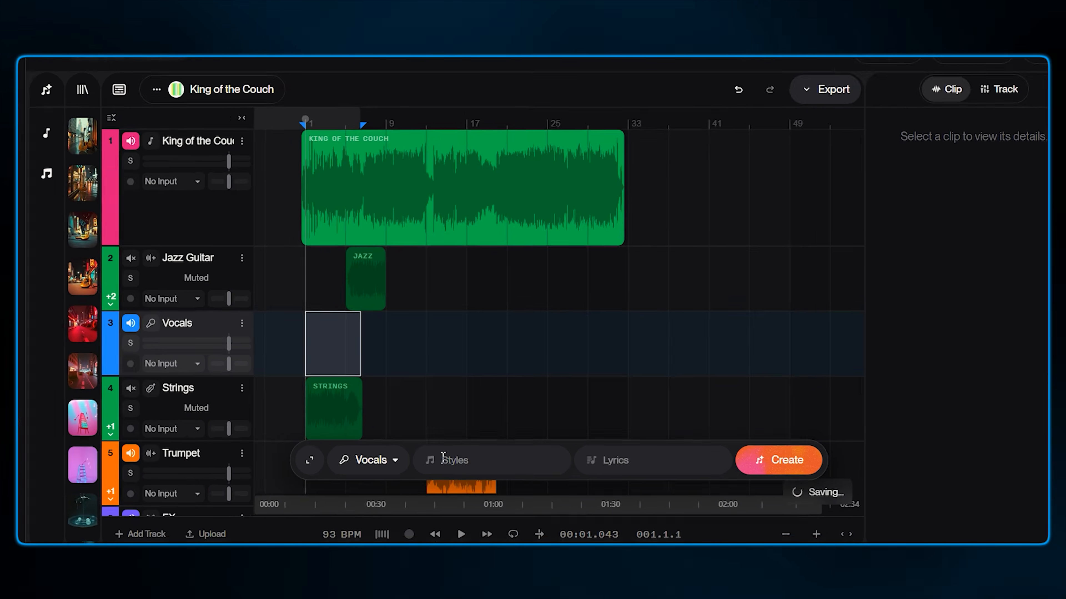
pyautogui.click(448, 457)
pyautogui.write('Choir Harmony')
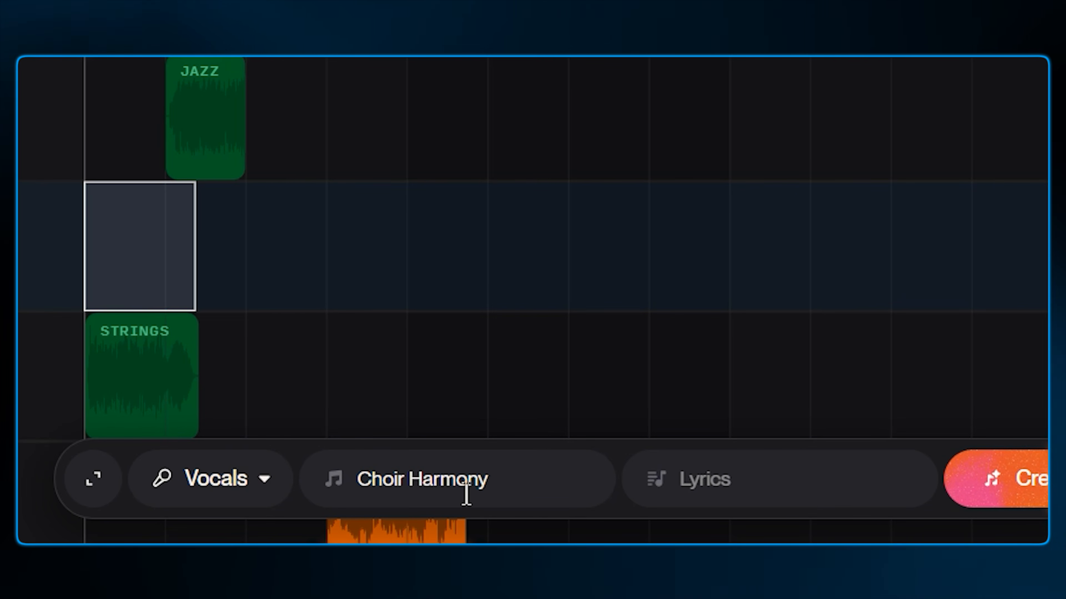
pyautogui.click(1007, 479)
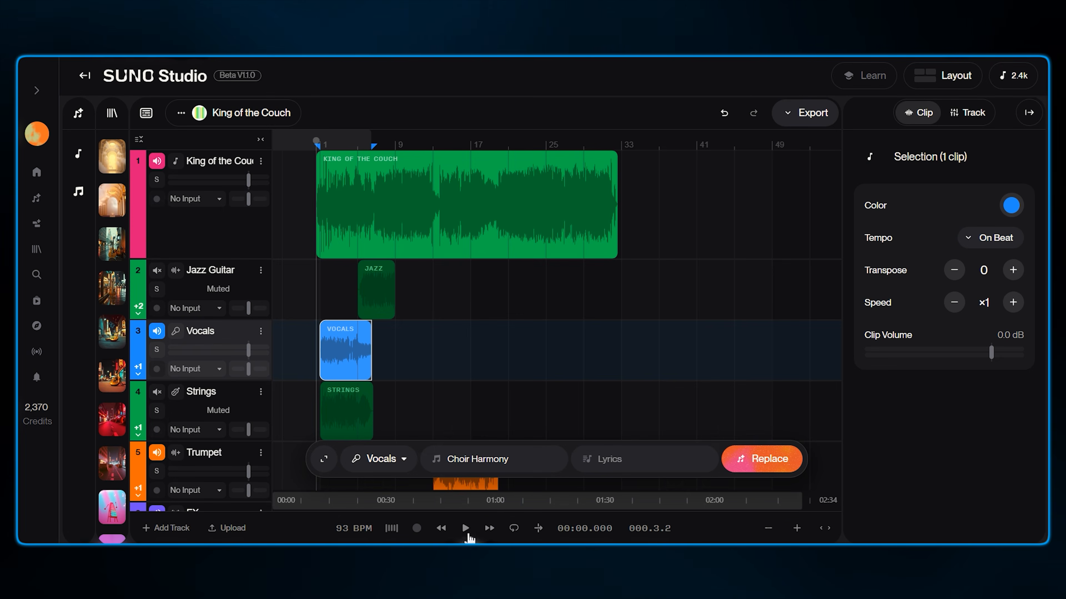
pyautogui.click(464, 528)
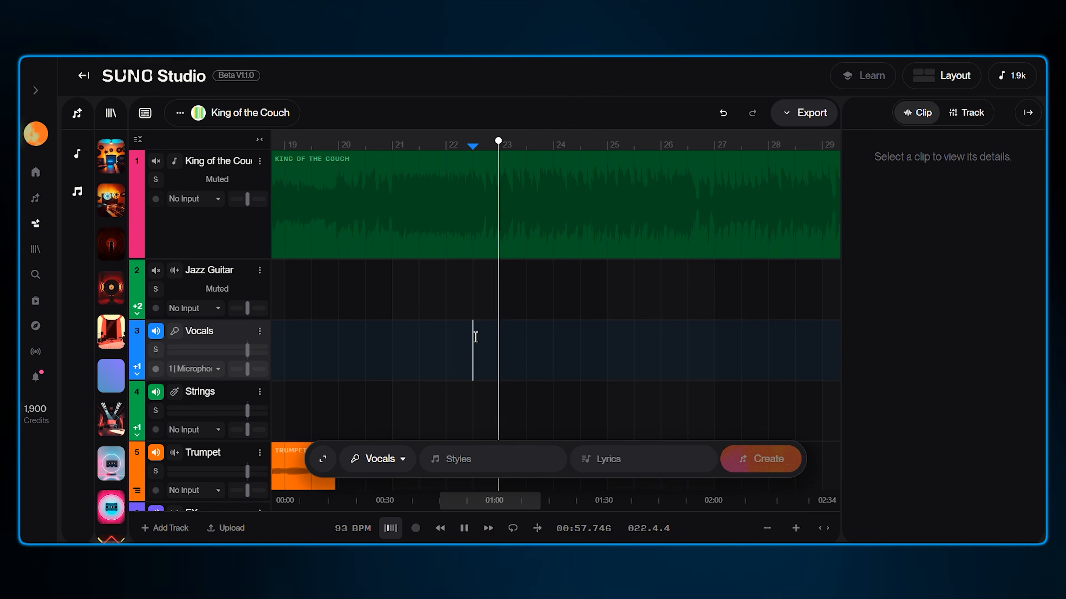
# Select a region around bars 23–27 on the Vocals track and generate vocals styled vocal hormonies with lyrics meow meow meow meow
pyautogui.moveTo(473, 336); pyautogui.dragTo(688, 350)
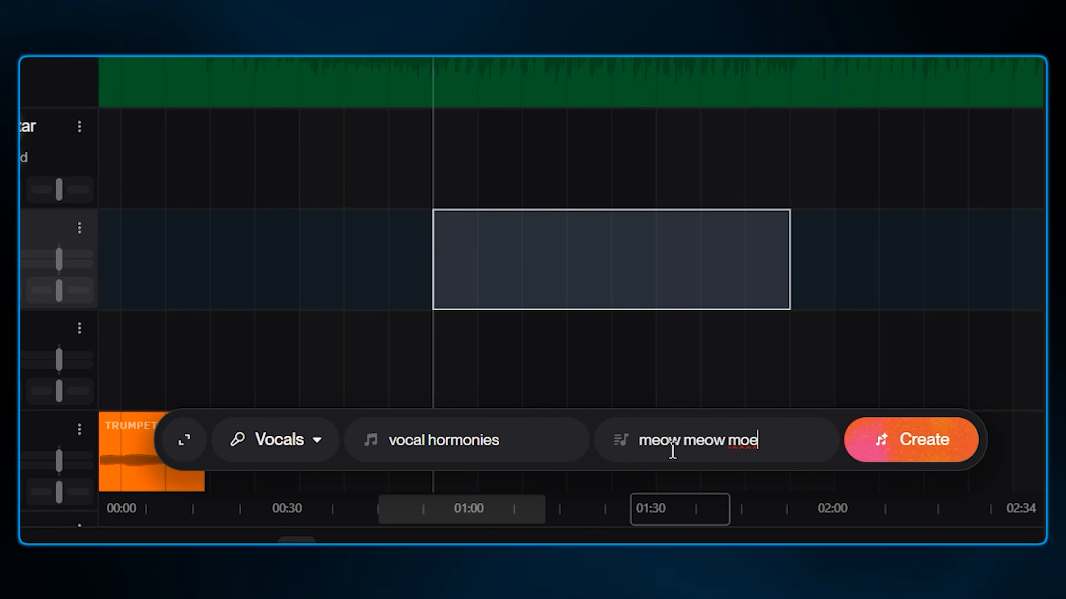
pyautogui.write('meow')
pyautogui.click(949, 445)
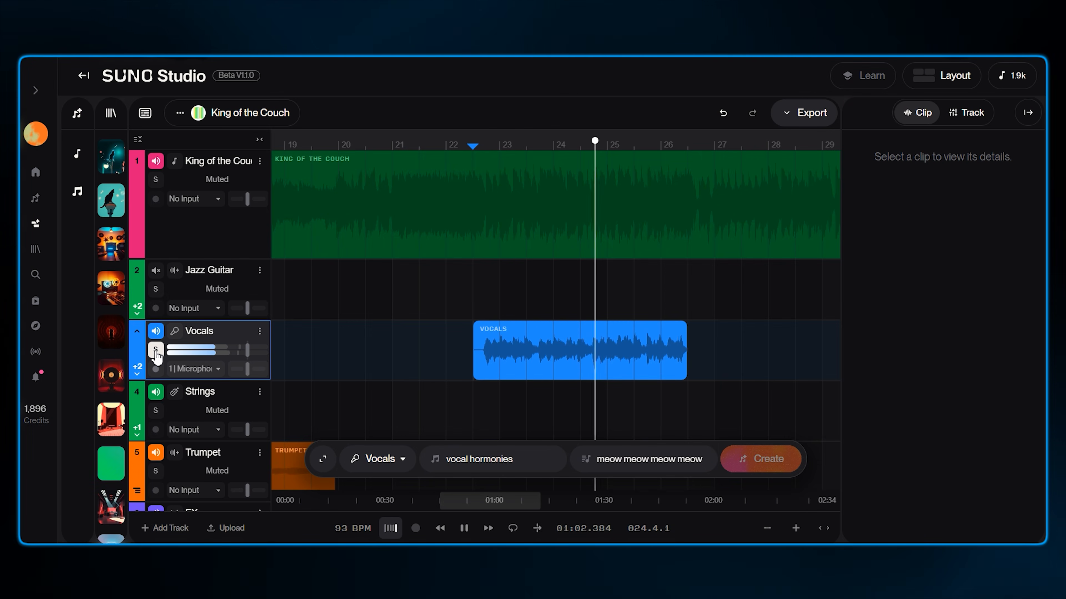
# Solo the Vocals track to audition it
pyautogui.click(156, 355)
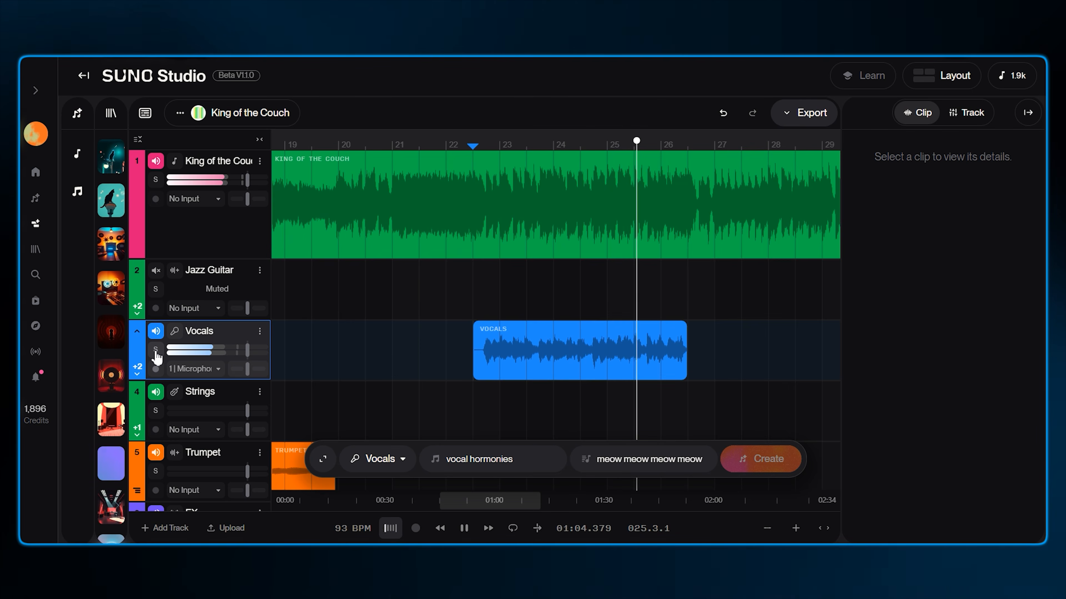
pyautogui.click(155, 353)
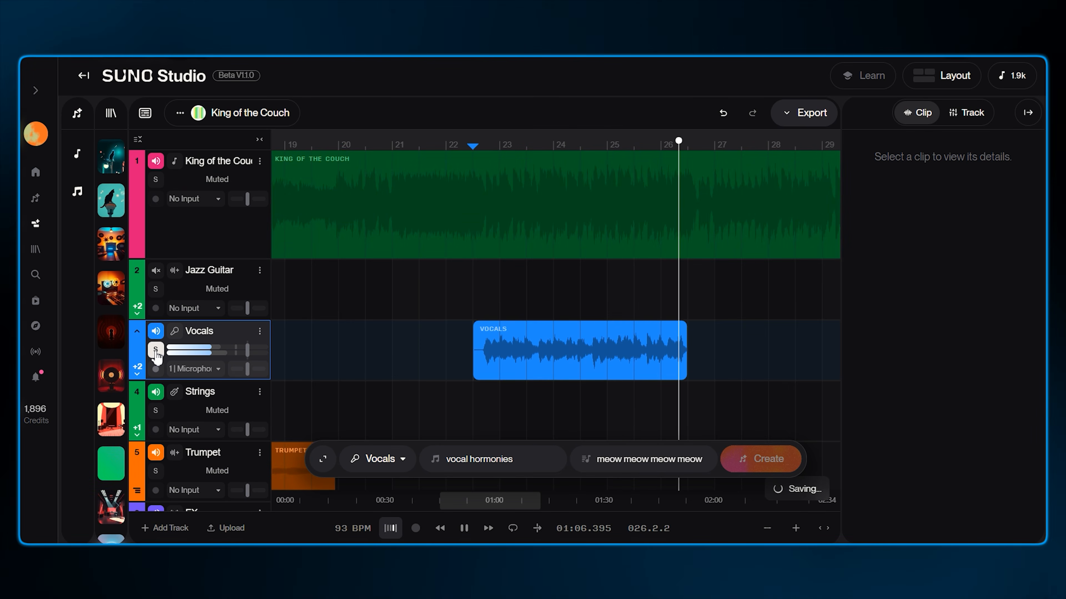
pyautogui.click(156, 353)
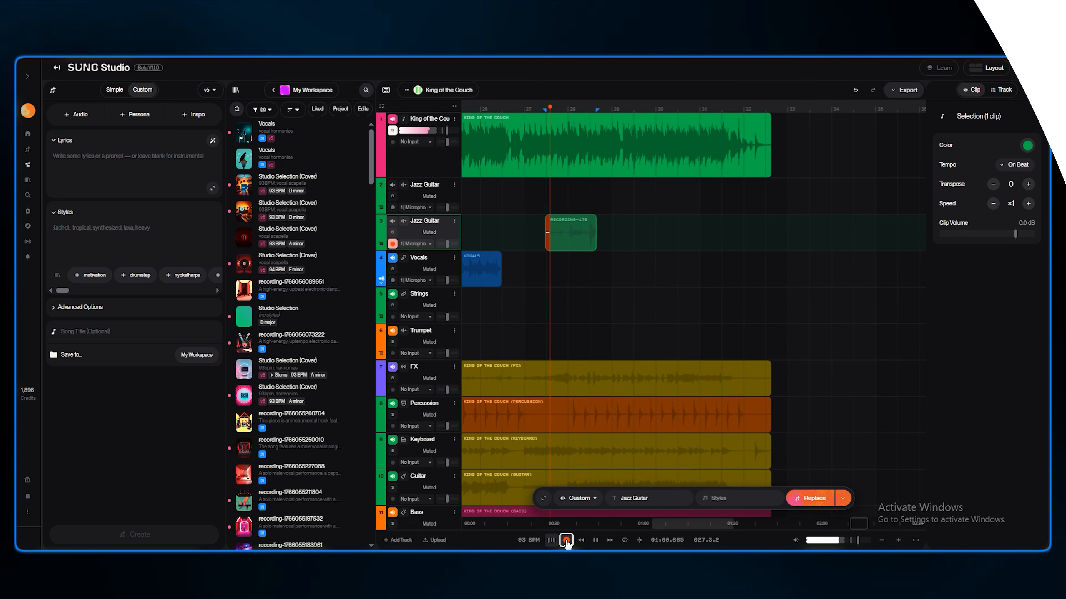
# Record into the selected region of the second Jazz Guitar track and close the success notifications
pyautogui.click(566, 541)
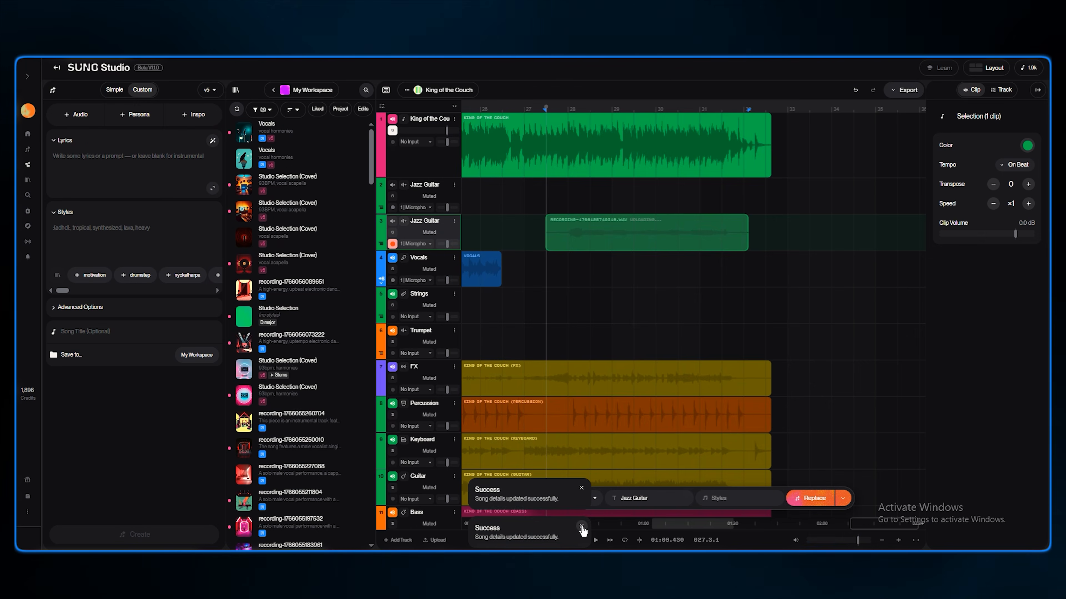
pyautogui.click(581, 527)
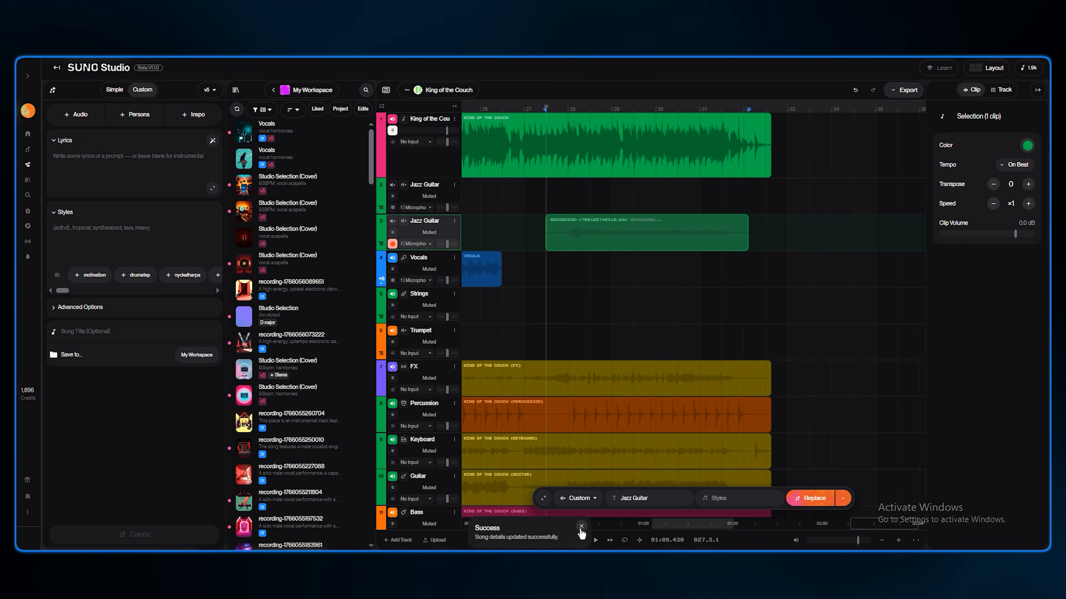
pyautogui.click(581, 527)
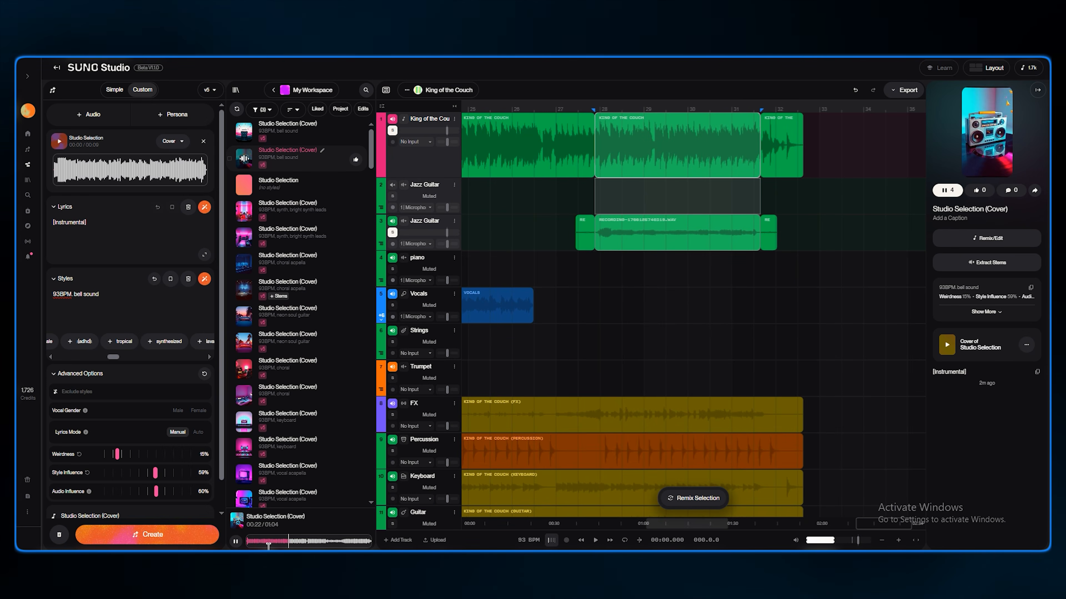
# Extract all detected stems from the Studio Selection (Cover) clip and drag its Synth stem onto the piano track
pyautogui.click(987, 262)
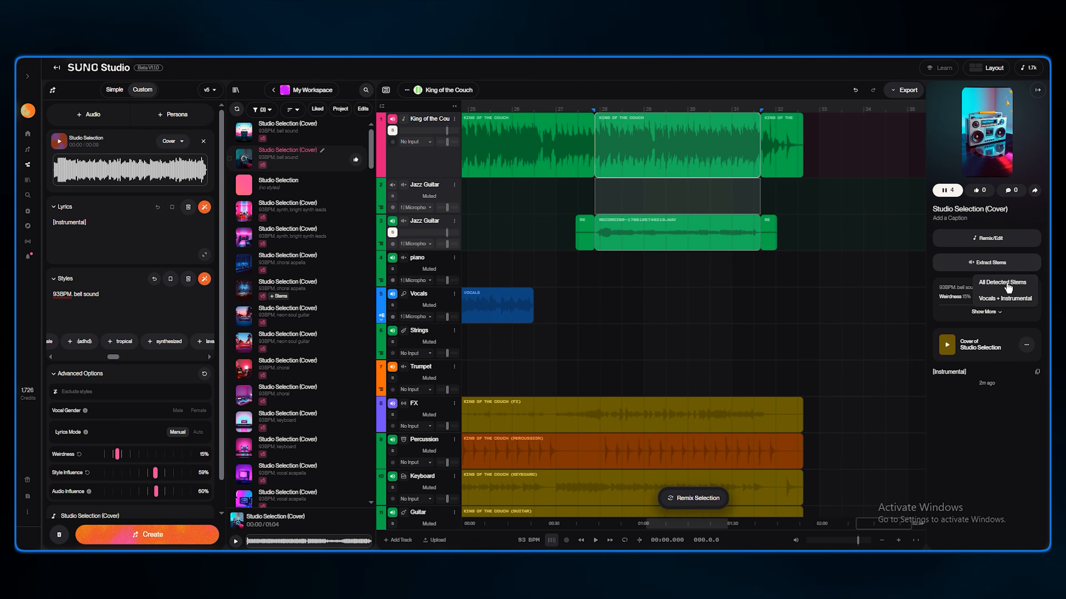
pyautogui.click(1007, 284)
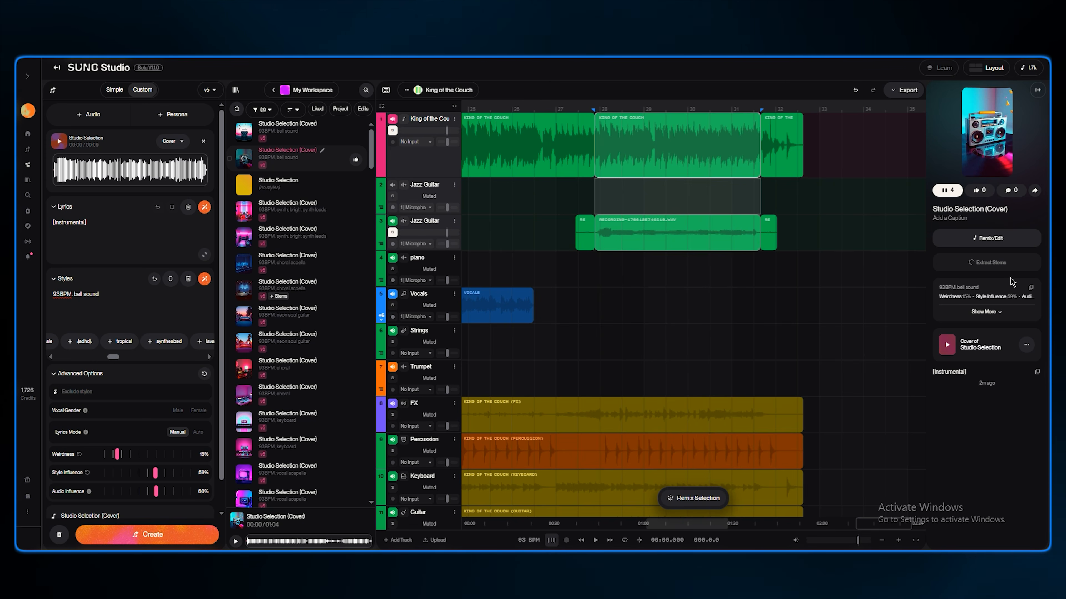
pyautogui.moveTo(976, 438); pyautogui.dragTo(787, 269)
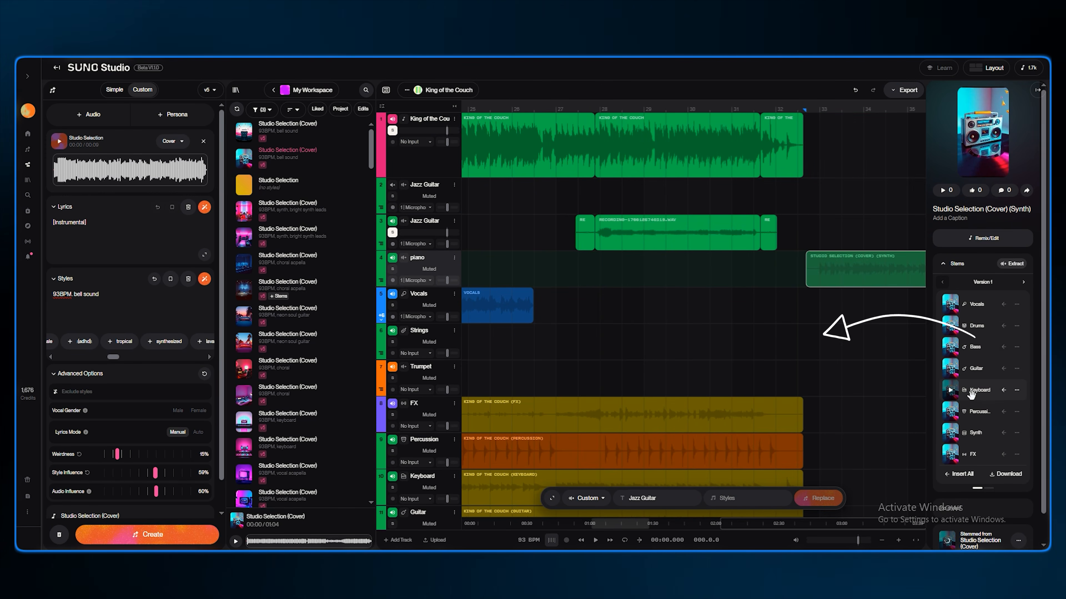
# Drag the Keyboard stem onto the Vocals track after the existing vocal clip
pyautogui.moveTo(971, 395); pyautogui.dragTo(832, 308)
pyautogui.moveTo(975, 385); pyautogui.dragTo(820, 307)
pyautogui.click(821, 254)
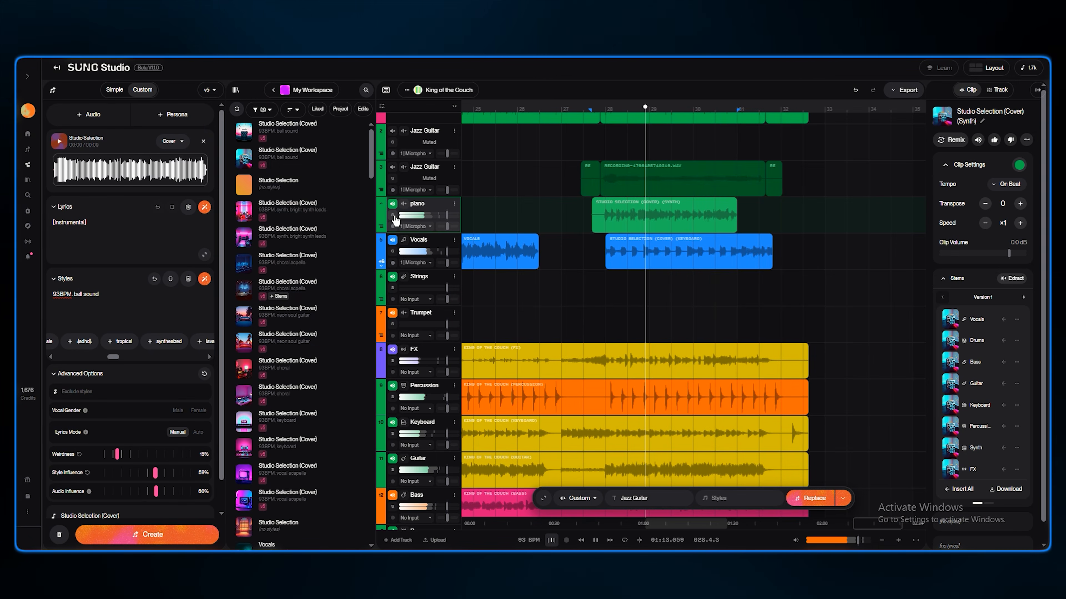
# Adjust the piano and Vocals tracks' mix sliders and solo the Vocals track
pyautogui.click(394, 216)
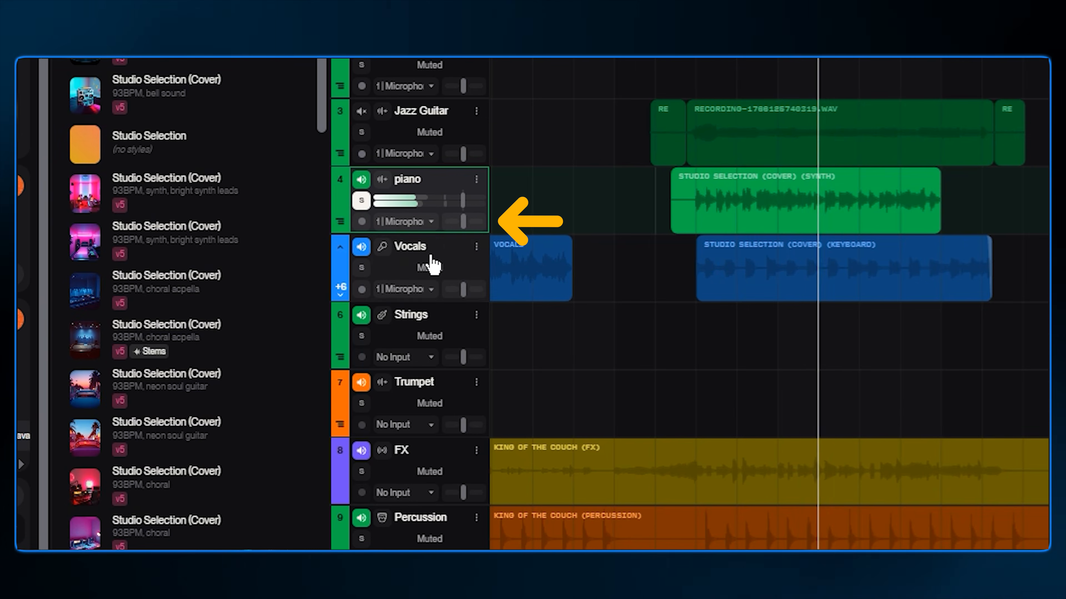
pyautogui.moveTo(445, 227); pyautogui.dragTo(444, 222)
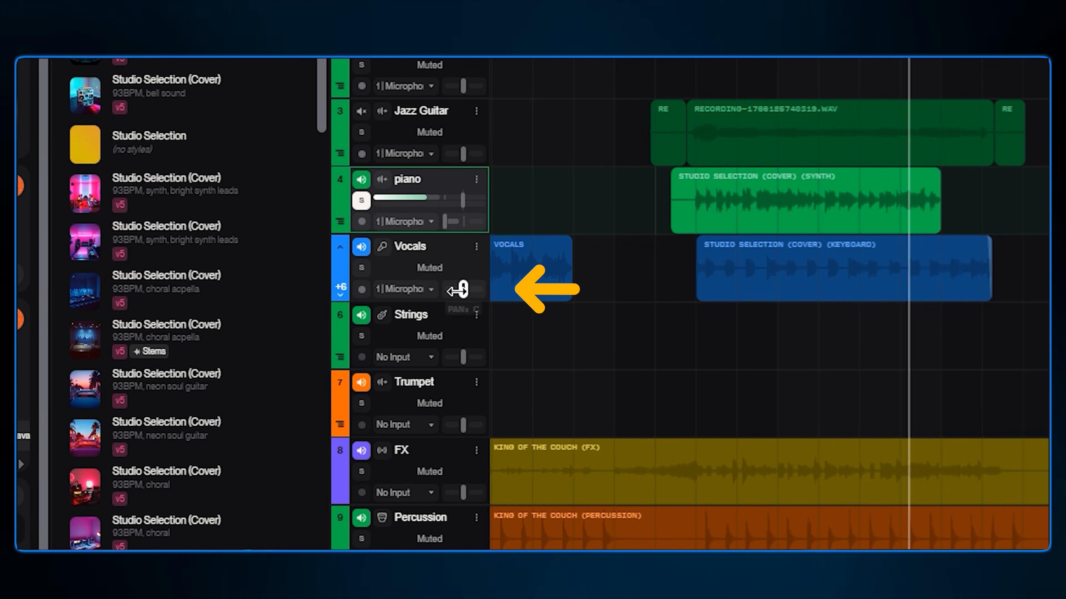
pyautogui.moveTo(463, 289); pyautogui.dragTo(482, 289)
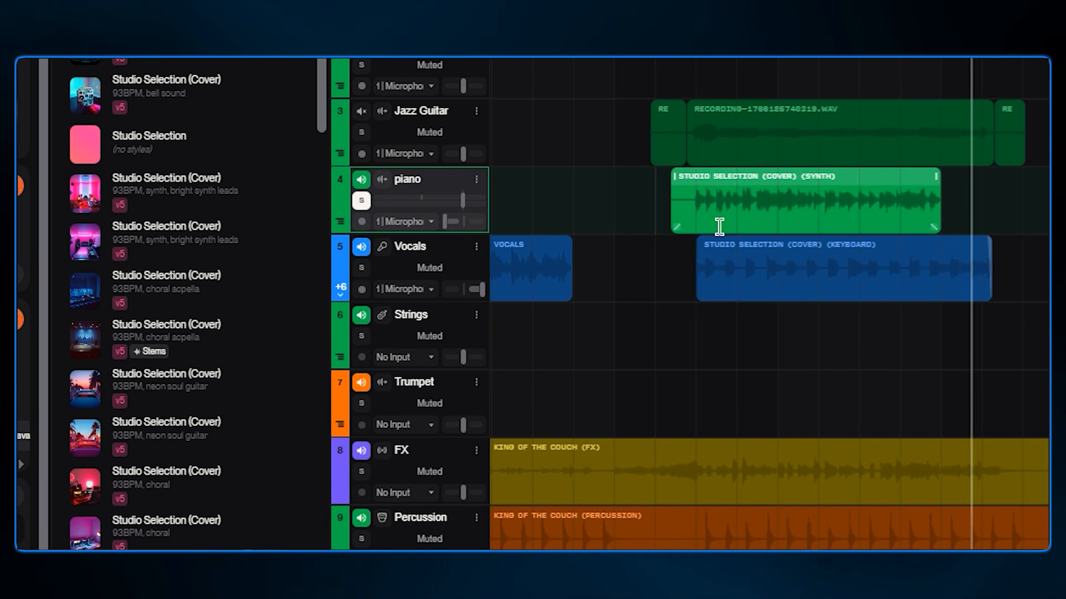
pyautogui.click(362, 267)
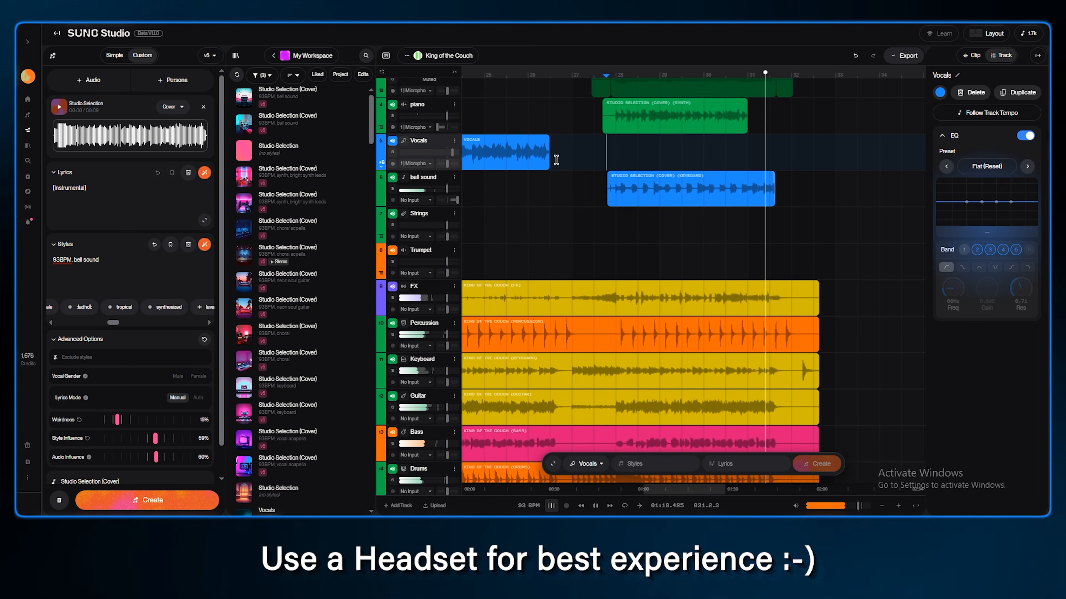
# Duplicate the bell sound track containing the keyboard stem clip
pyautogui.click(601, 124)
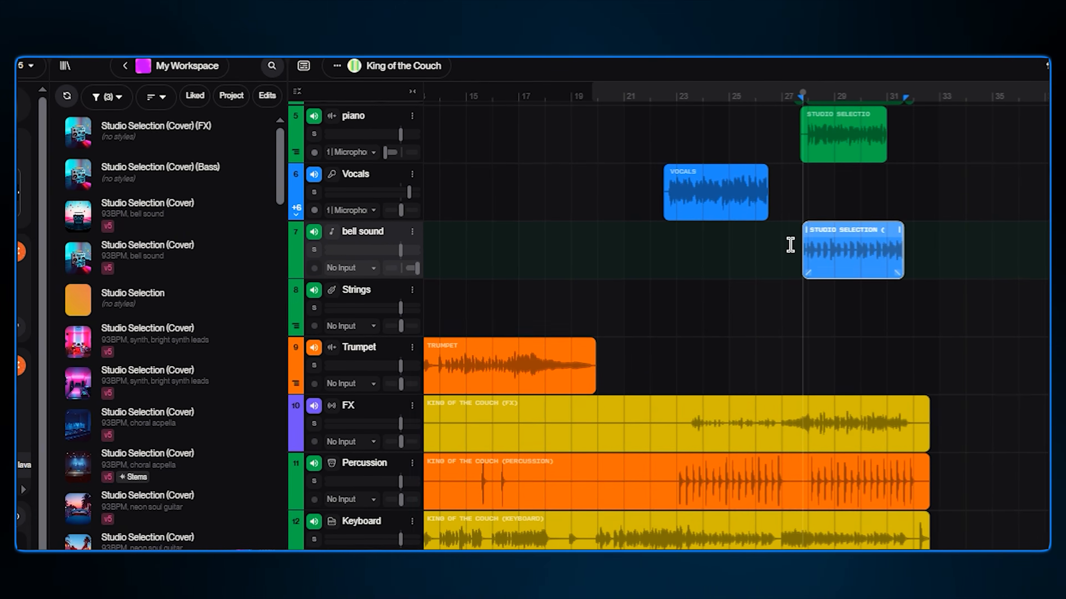
pyautogui.click(797, 255)
pyautogui.click(411, 232)
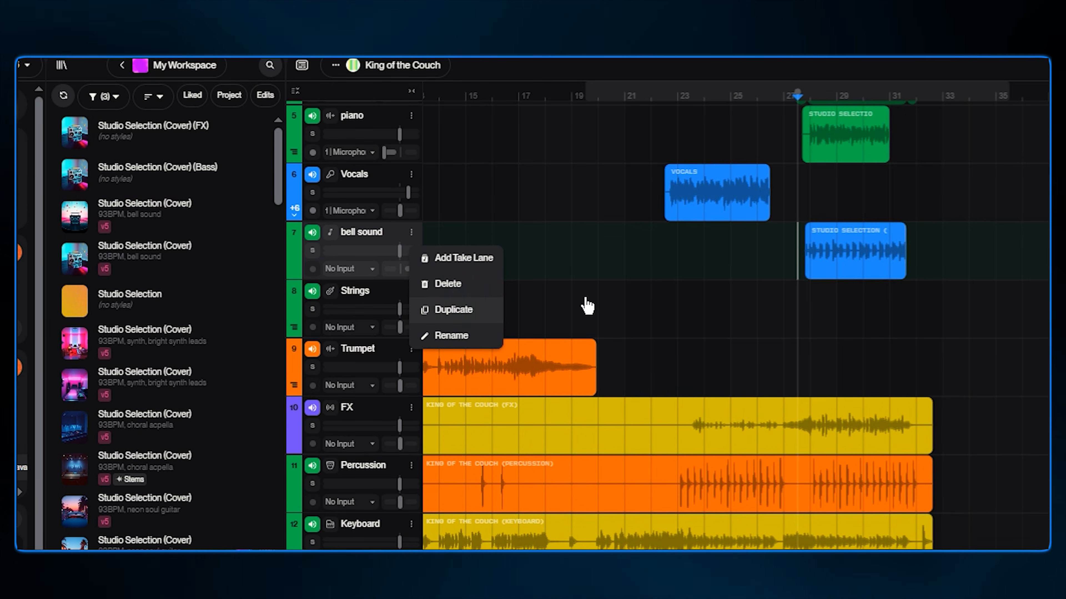
pyautogui.click(466, 309)
# Play back, shift the duplicated bell sound clip slightly later than the original, and adjust the duplicate track's slider
pyautogui.scroll(5, 894, 305)
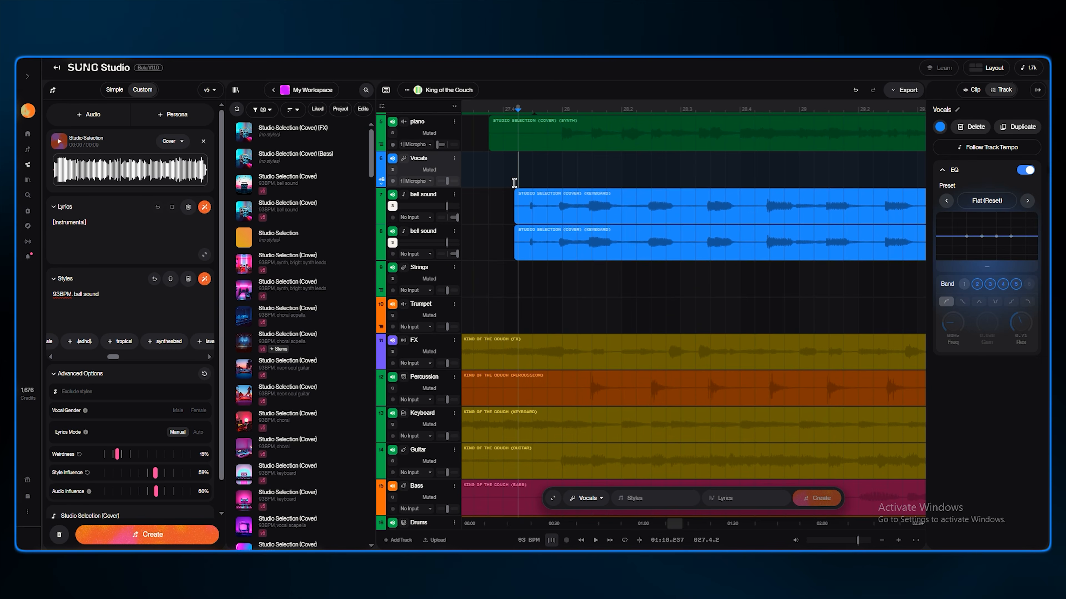
pyautogui.press('space')
pyautogui.moveTo(576, 233); pyautogui.dragTo(583, 232)
pyautogui.scroll(-5, 546, 233)
pyautogui.scroll(8, 528, 239)
pyautogui.moveTo(764, 230); pyautogui.dragTo(728, 230)
pyautogui.moveTo(458, 254); pyautogui.dragTo(436, 254)
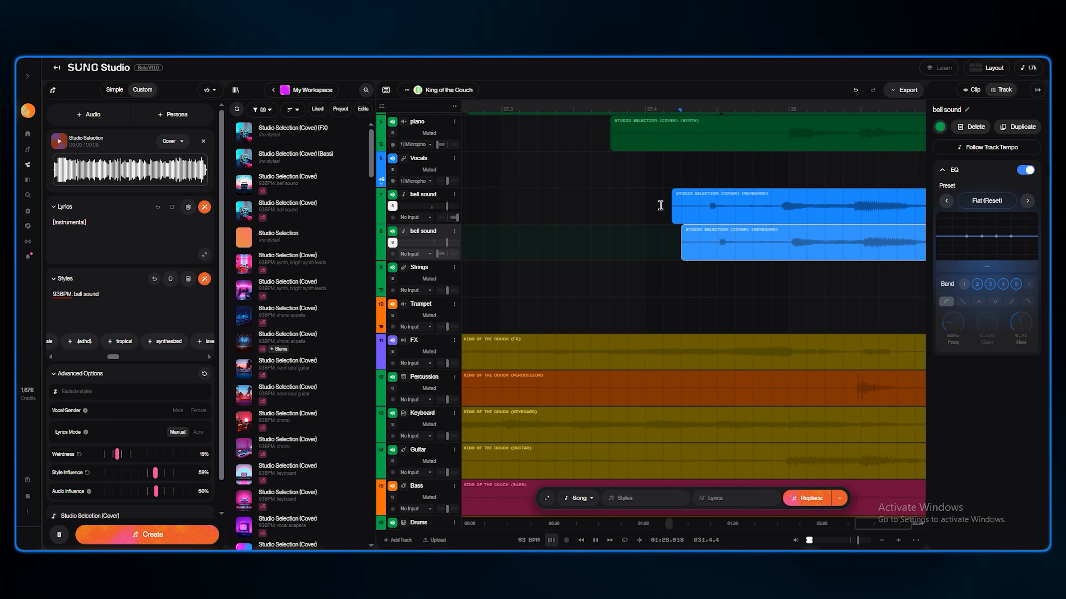
pyautogui.click(663, 206)
pyautogui.moveTo(699, 233); pyautogui.dragTo(705, 231)
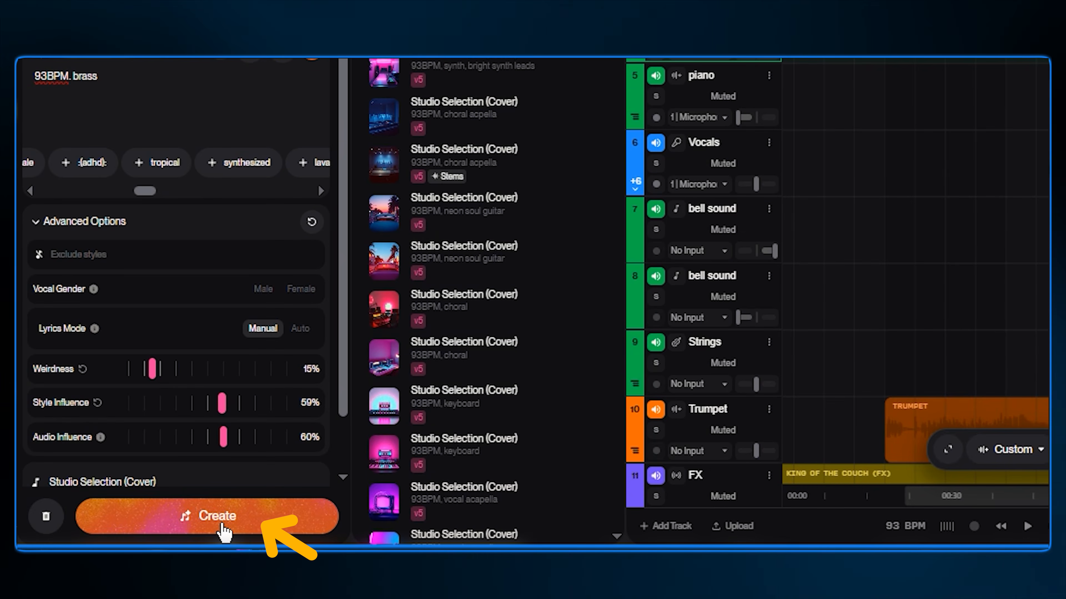
# Generate a new clip with the style 93BPM, brass and preview it
pyautogui.click(221, 527)
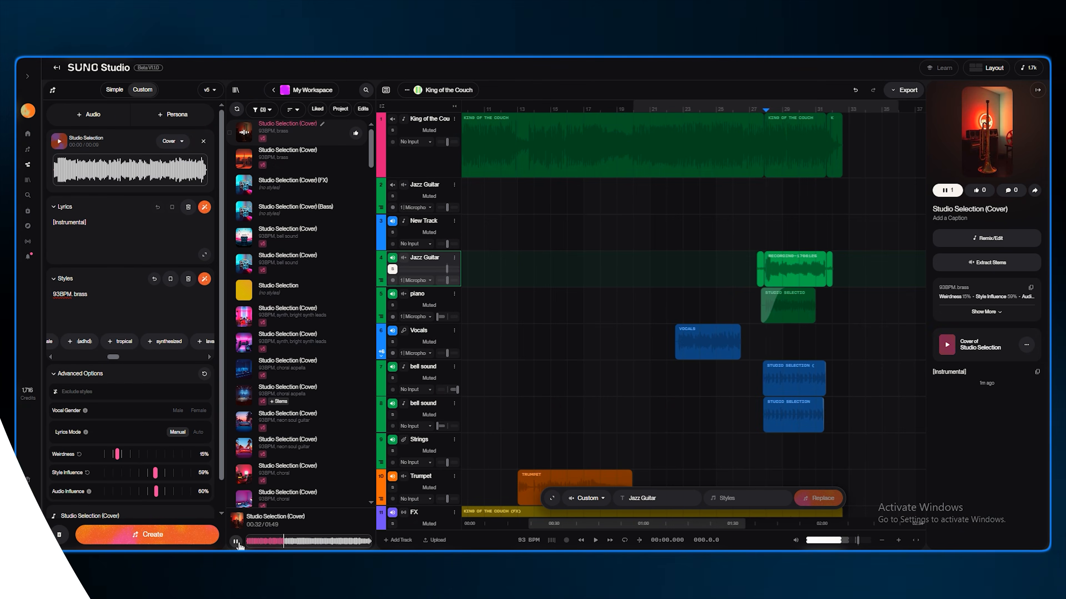
pyautogui.click(236, 542)
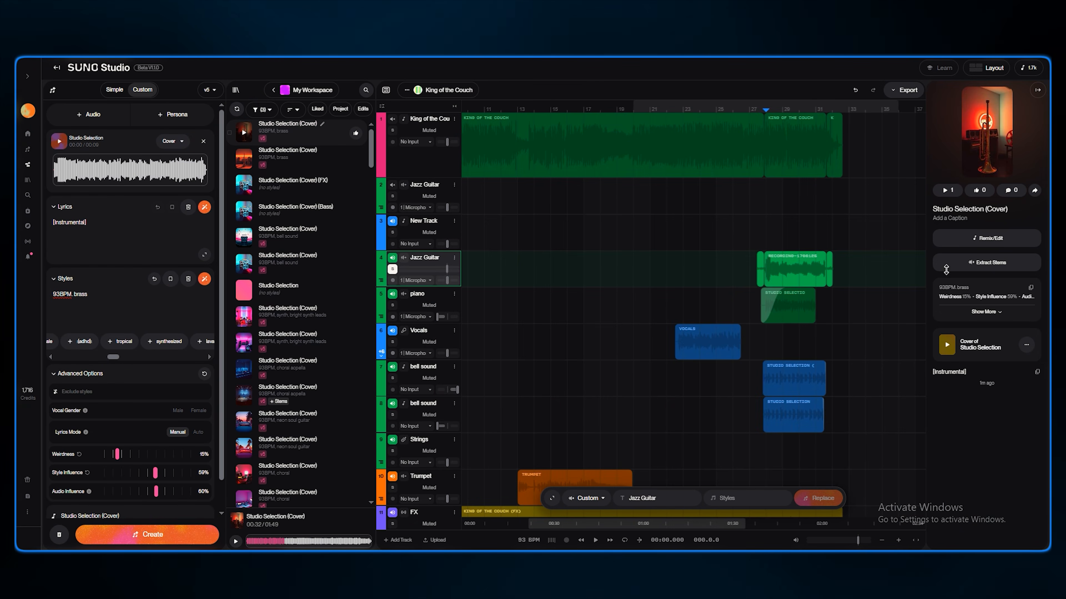
# Extract all detected stems from the new brass clip and drag a stem into the arrangement
pyautogui.click(963, 263)
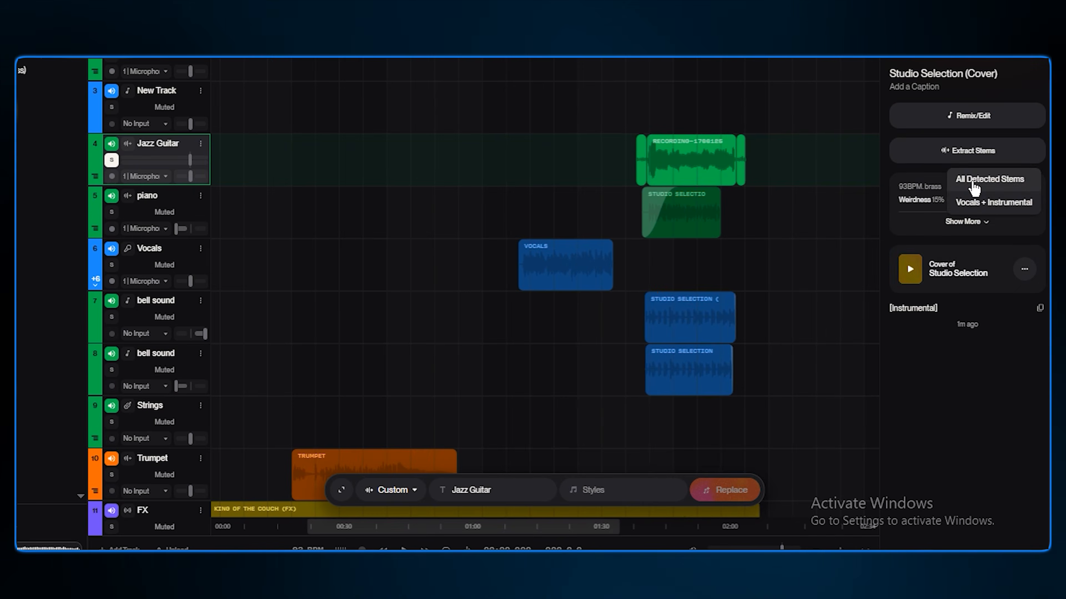
pyautogui.click(973, 187)
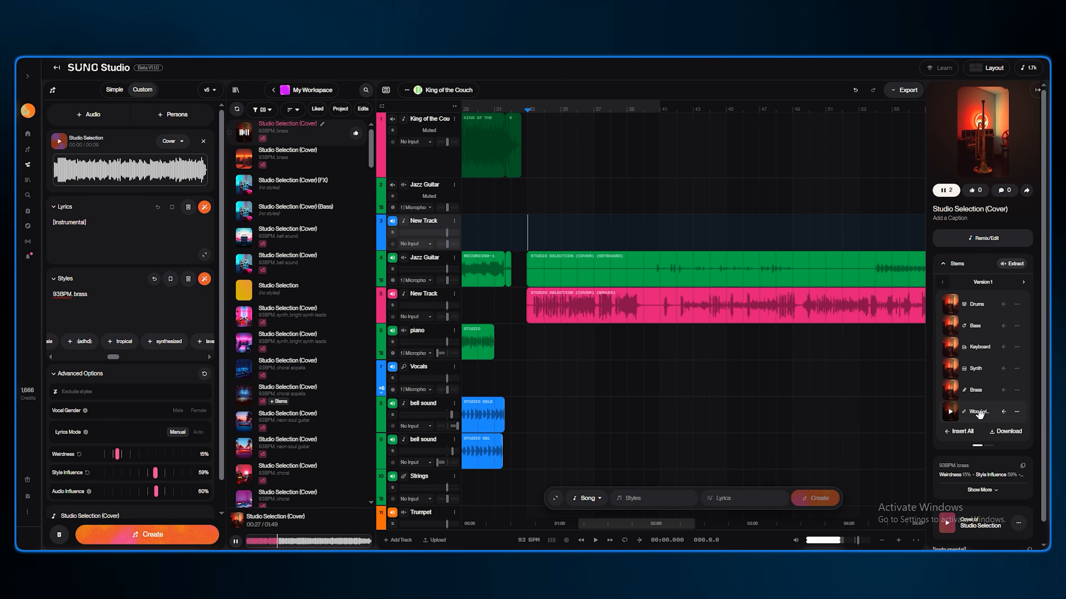
pyautogui.moveTo(979, 414); pyautogui.dragTo(588, 234)
# Play the arrangement and delete the brass clip and the extra clip on the Jazz Guitar track
pyautogui.press('space')
pyautogui.click(604, 297)
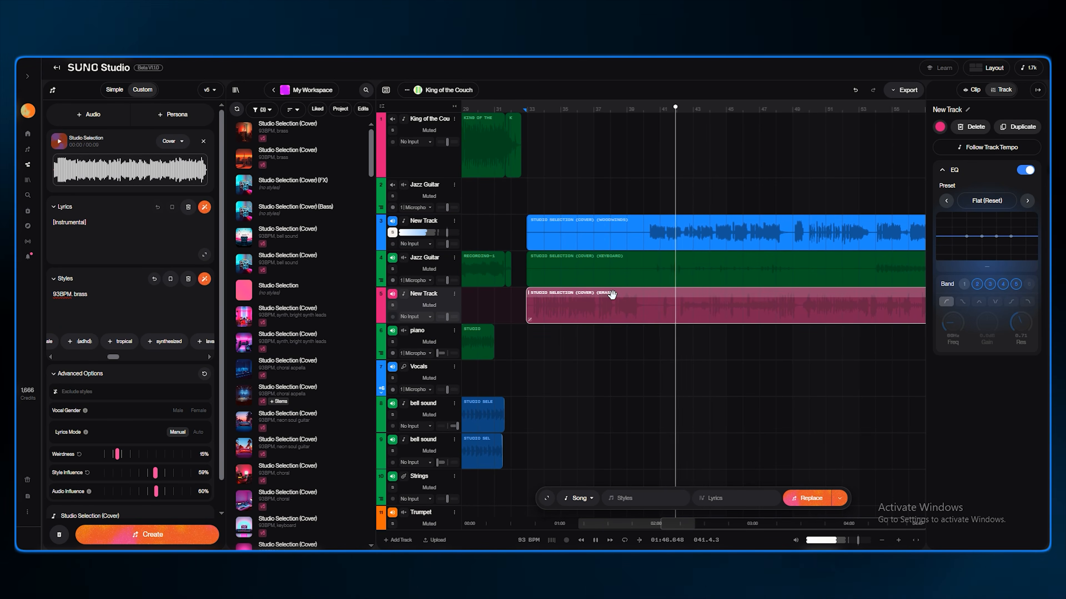
pyautogui.press('Delete')
pyautogui.click(621, 266)
pyautogui.press('Delete')
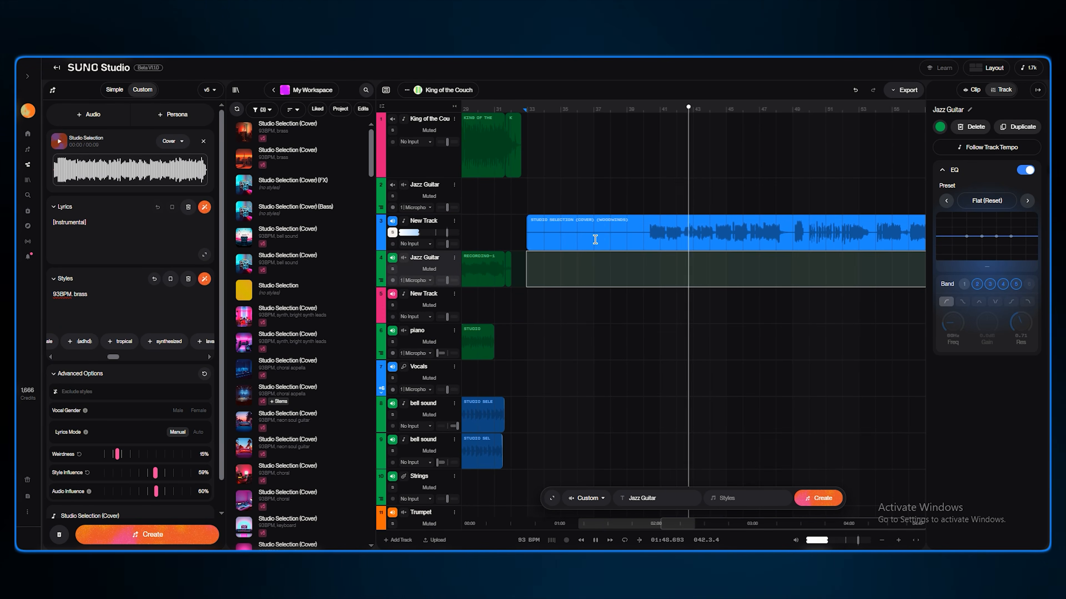
# Move the keyboard clip from the blue New Track down onto the pink New Track
pyautogui.moveTo(575, 223); pyautogui.dragTo(571, 301)
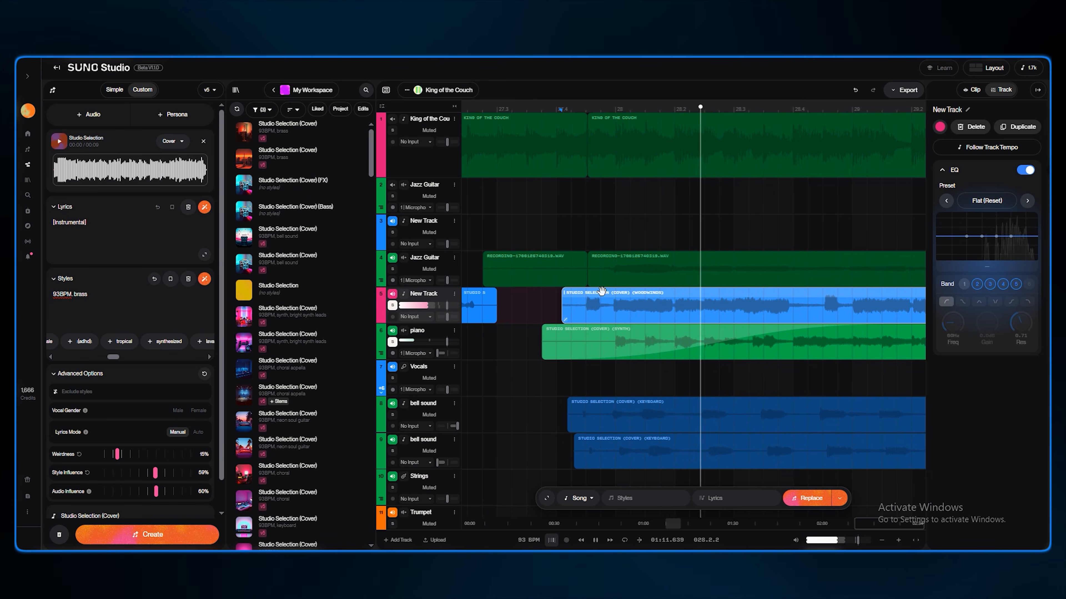
pyautogui.scroll(-3, 550, 306)
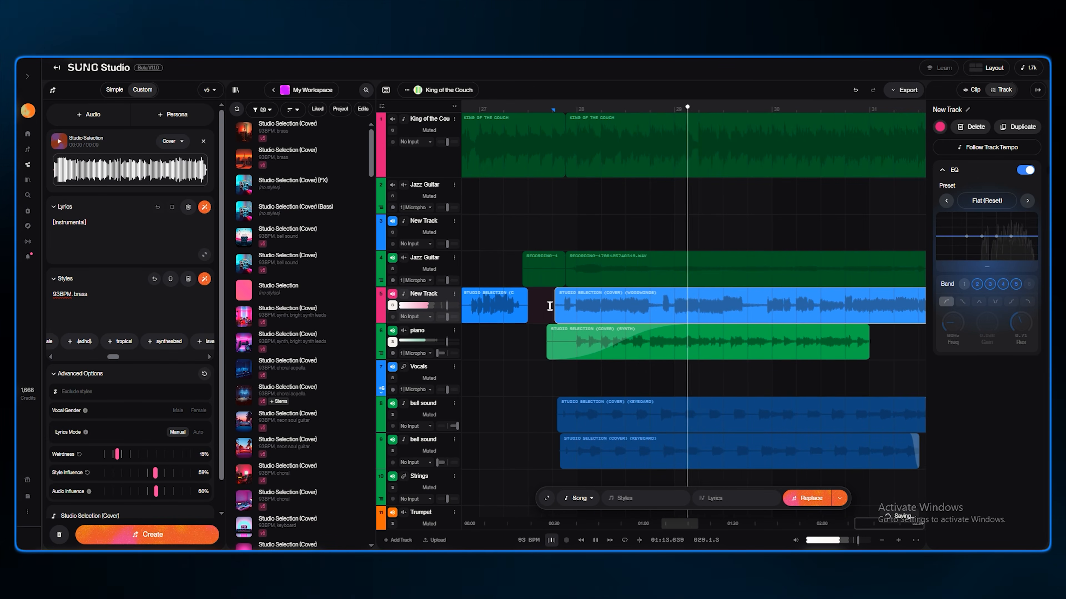
pyautogui.scroll(-3, 549, 306)
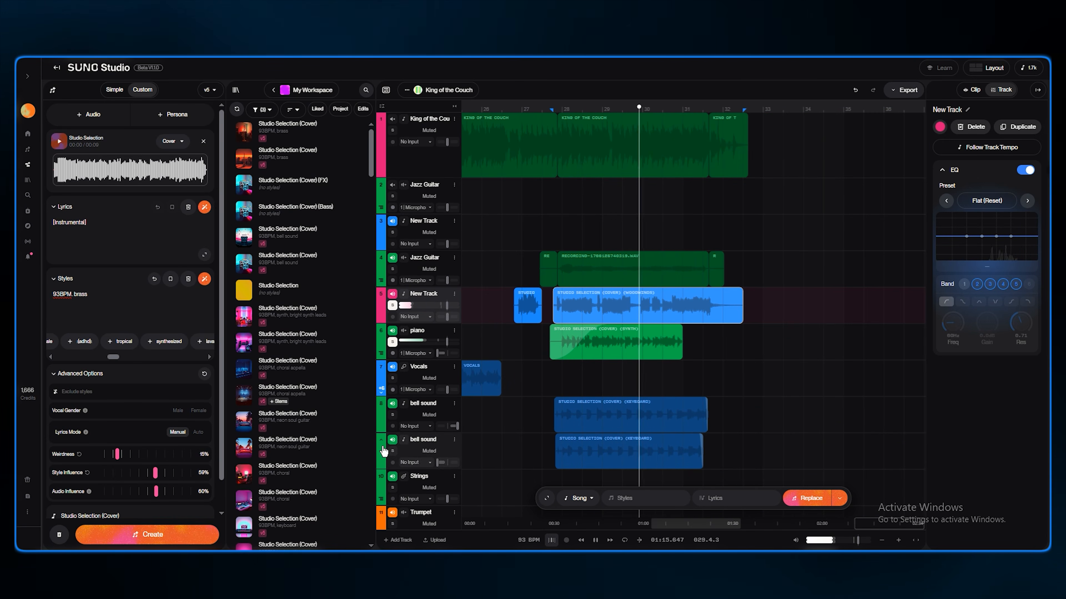
# Solo both bell sound tracks and trim the start of the keyboard clip on the pink New Track
pyautogui.click(392, 415)
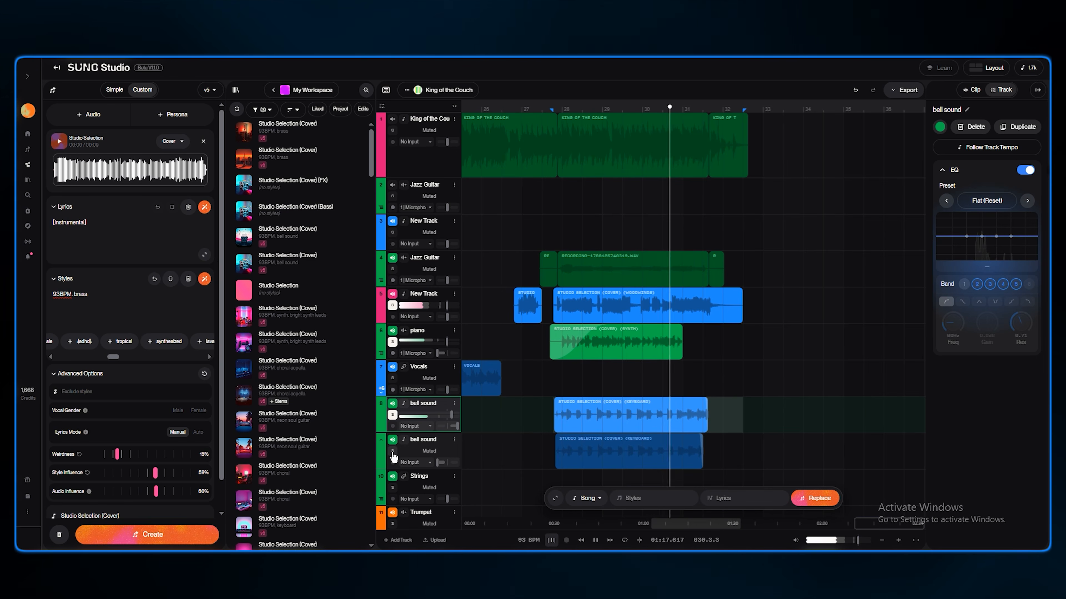
pyautogui.click(392, 452)
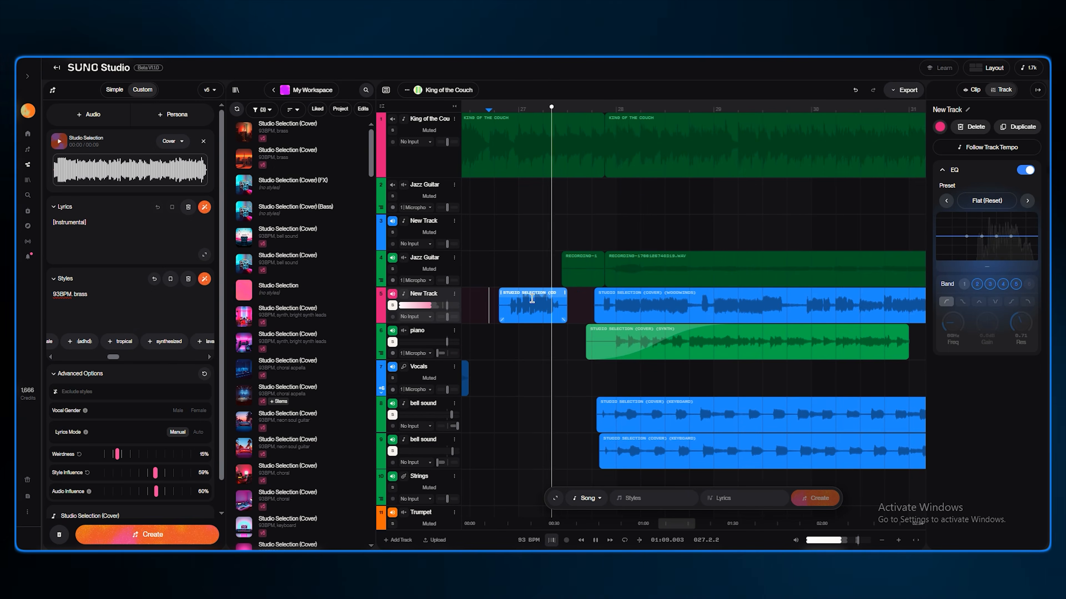
pyautogui.moveTo(550, 305); pyautogui.dragTo(581, 305)
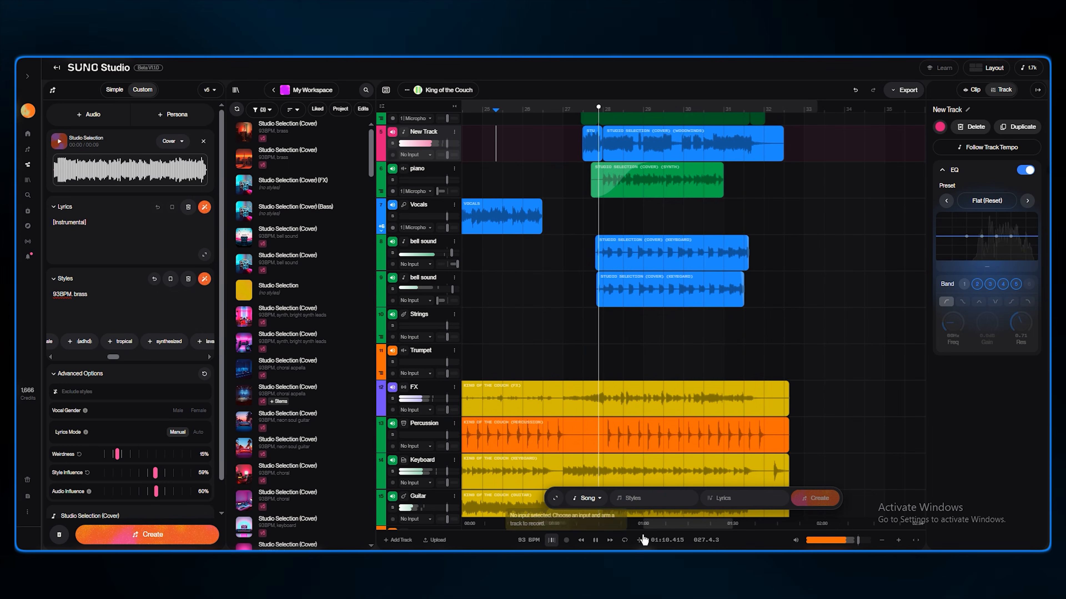
pyautogui.moveTo(668, 524); pyautogui.dragTo(631, 527)
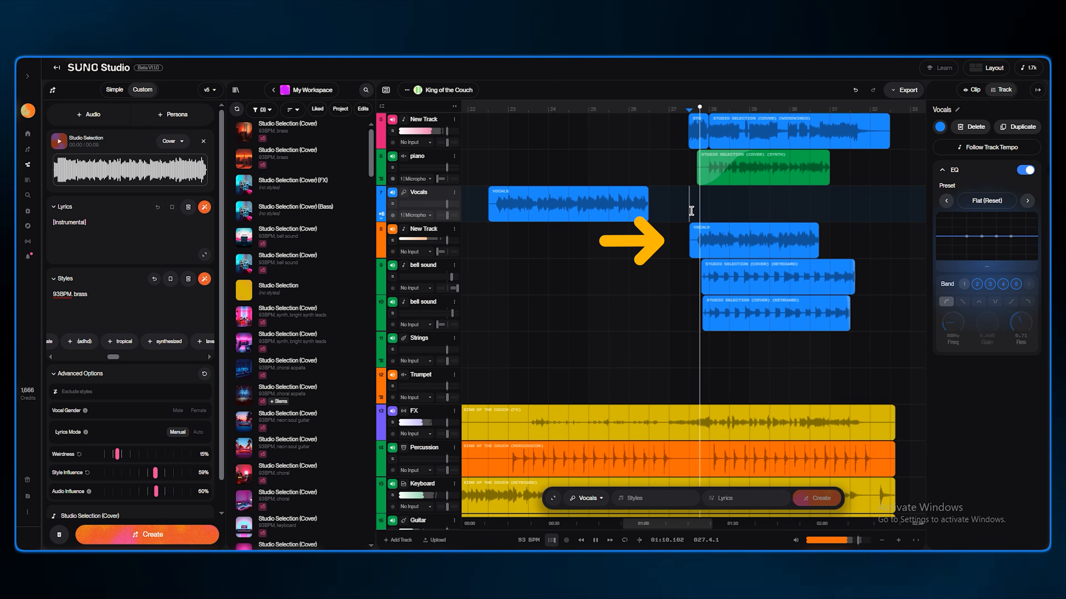
# Adjust the orange New Track's level and set its EQ preset to Presence
pyautogui.moveTo(438, 252); pyautogui.dragTo(442, 252)
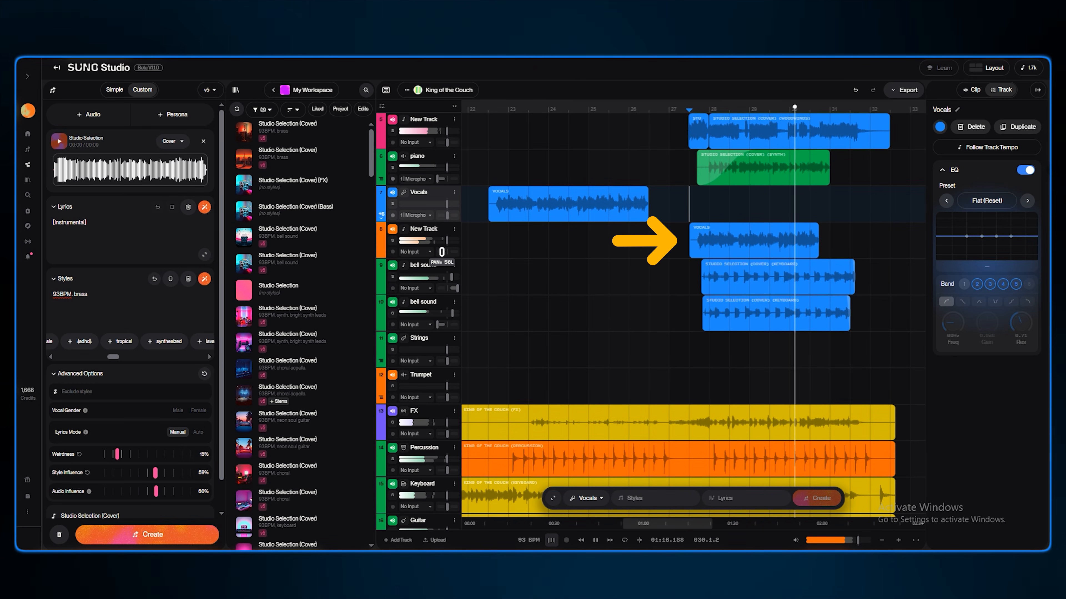
pyautogui.moveTo(442, 252); pyautogui.dragTo(447, 252)
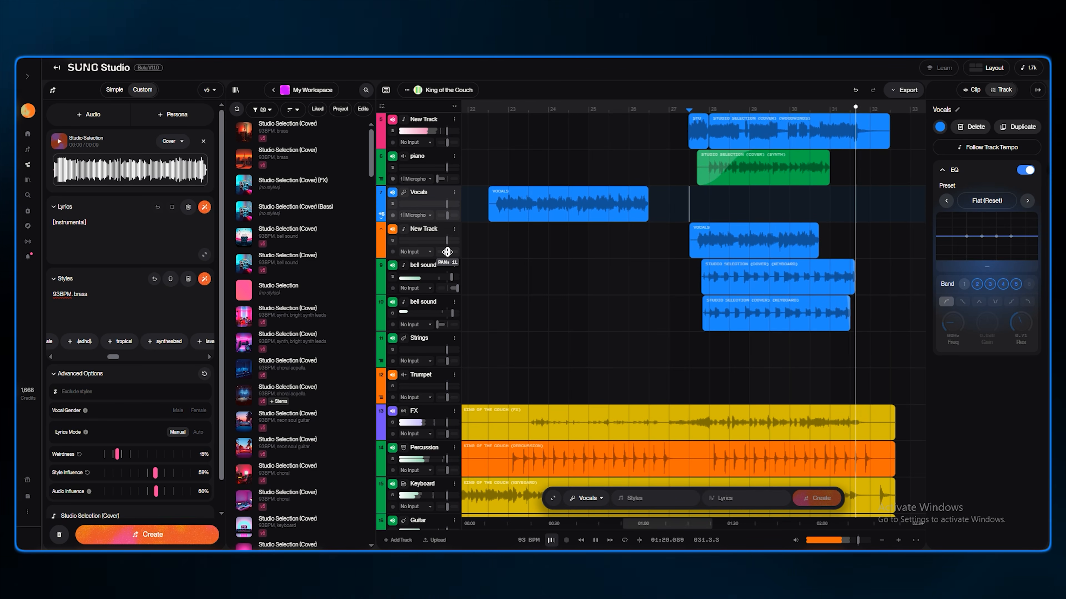
pyautogui.click(440, 245)
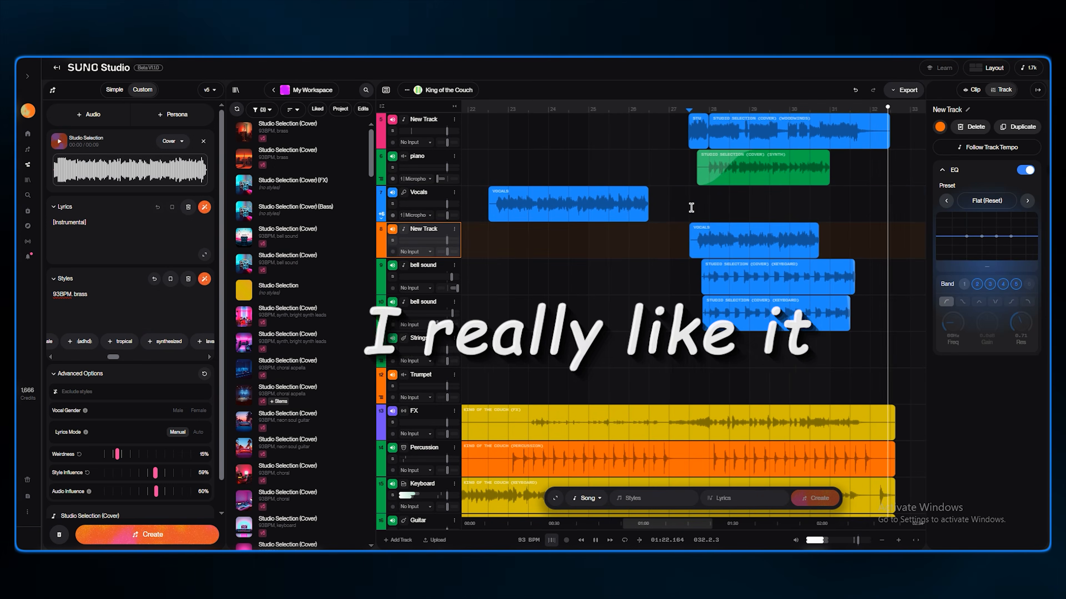
pyautogui.press('space')
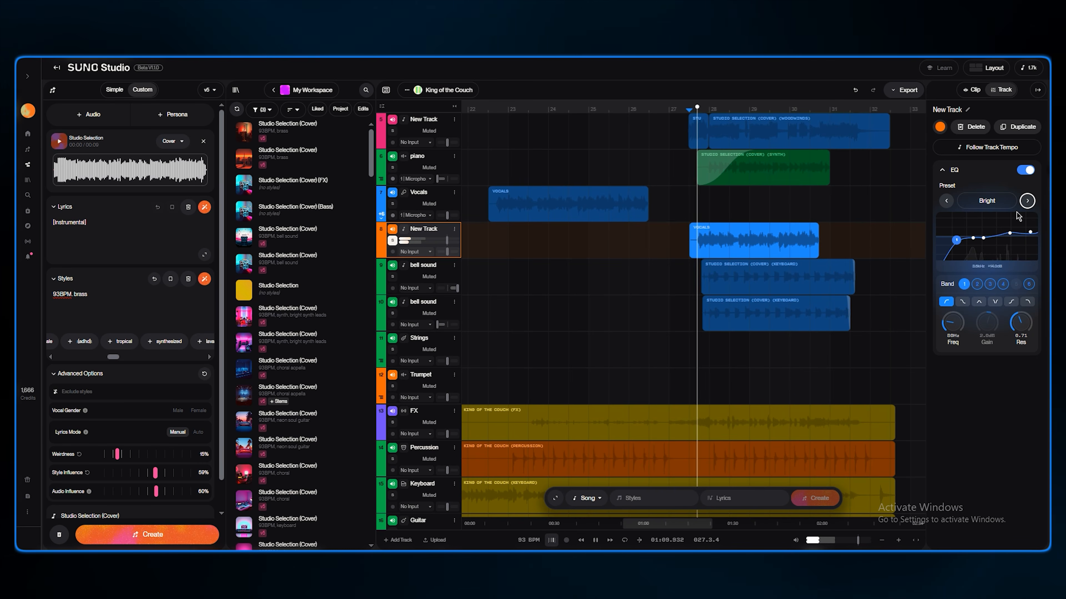
pyautogui.click(1026, 201)
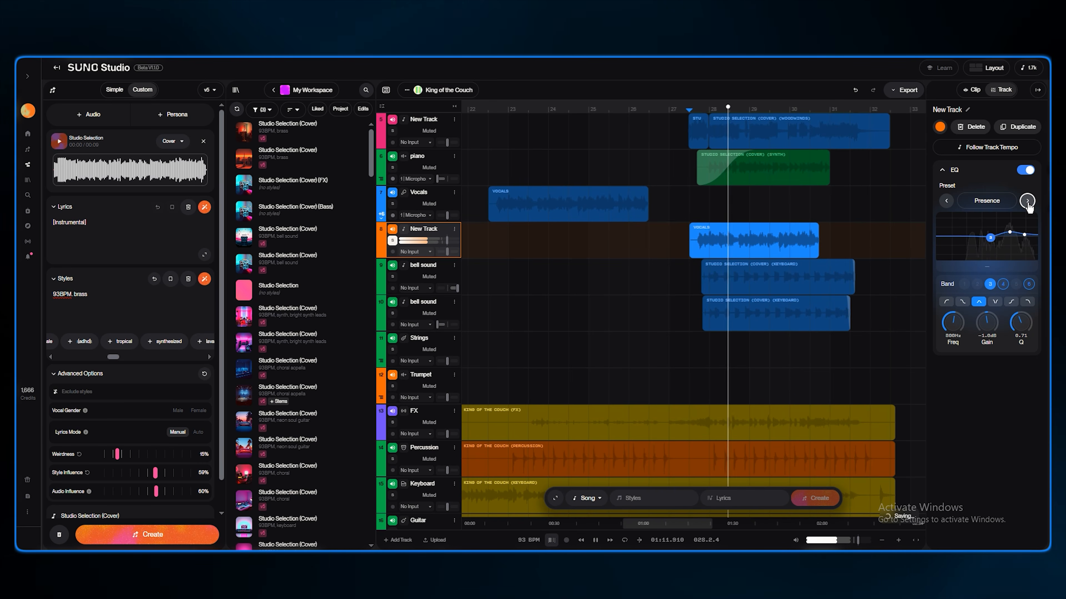